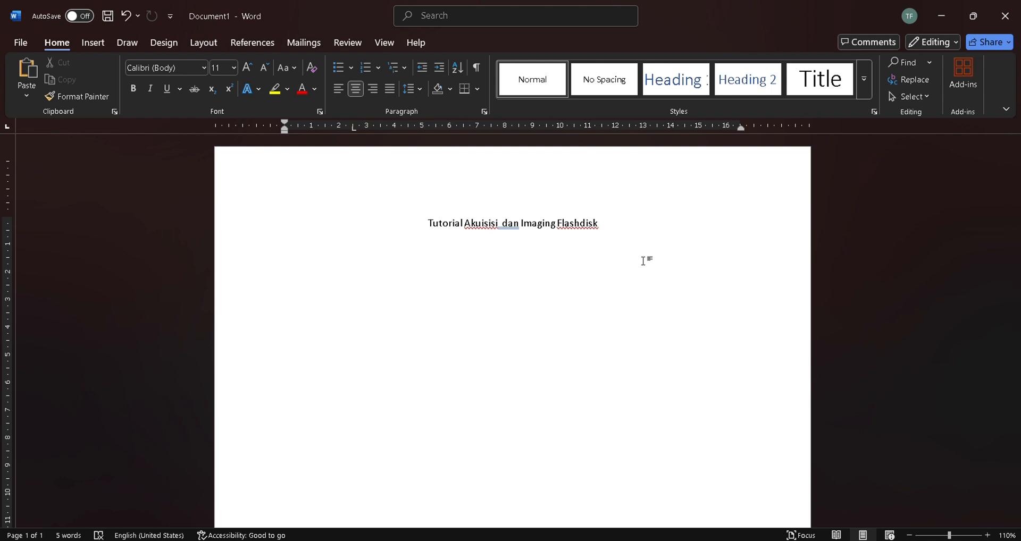
Bring Chrome forward and go back to the write blocker search results
key("alt+Tab")
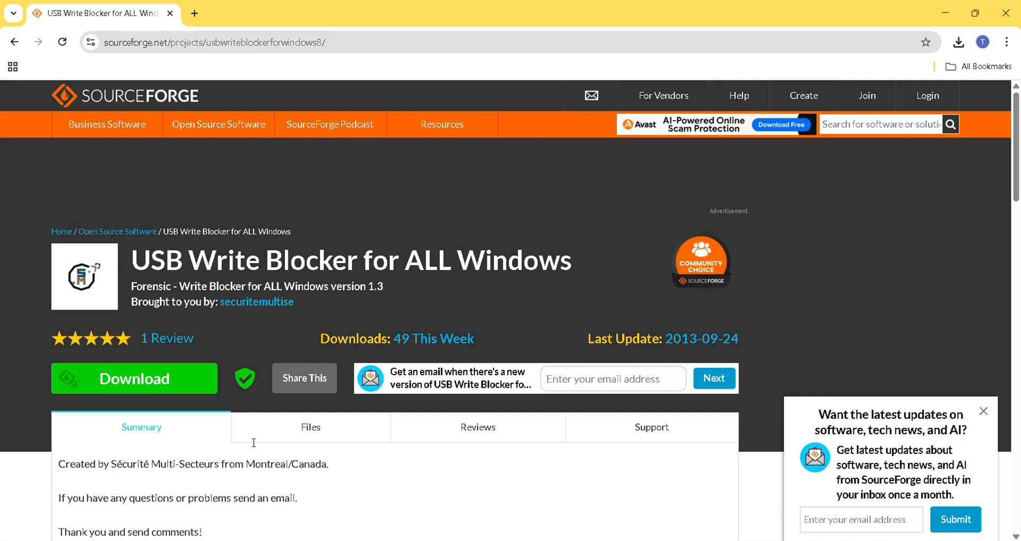
left_click(11, 42)
left_click(7, 42)
left_click(7, 42)
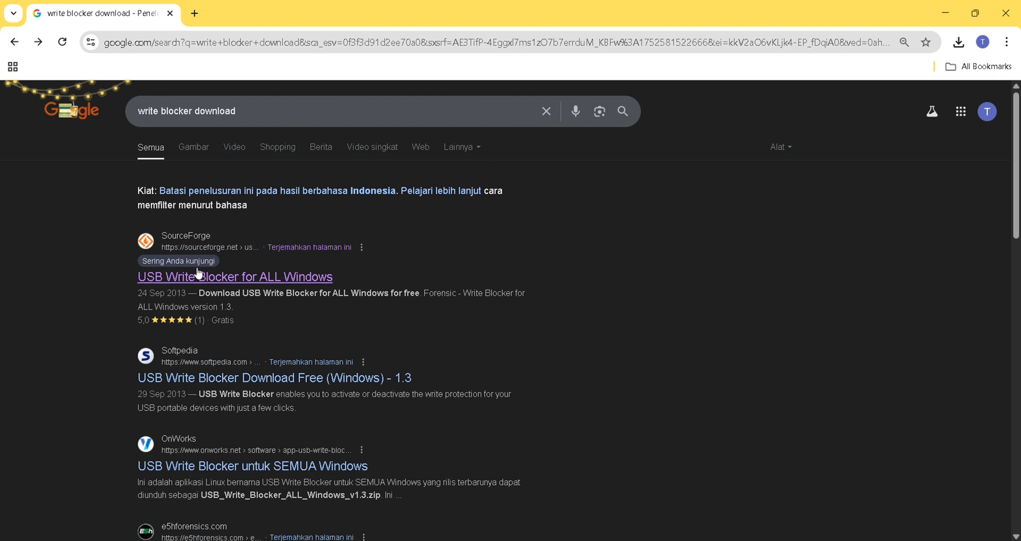
Search Google for 'ftk' in a new tab and briefly view the FTK Imager 4.7.3.81 page
left_click(195, 13)
left_click(223, 48)
type("ftk")
key("Return")
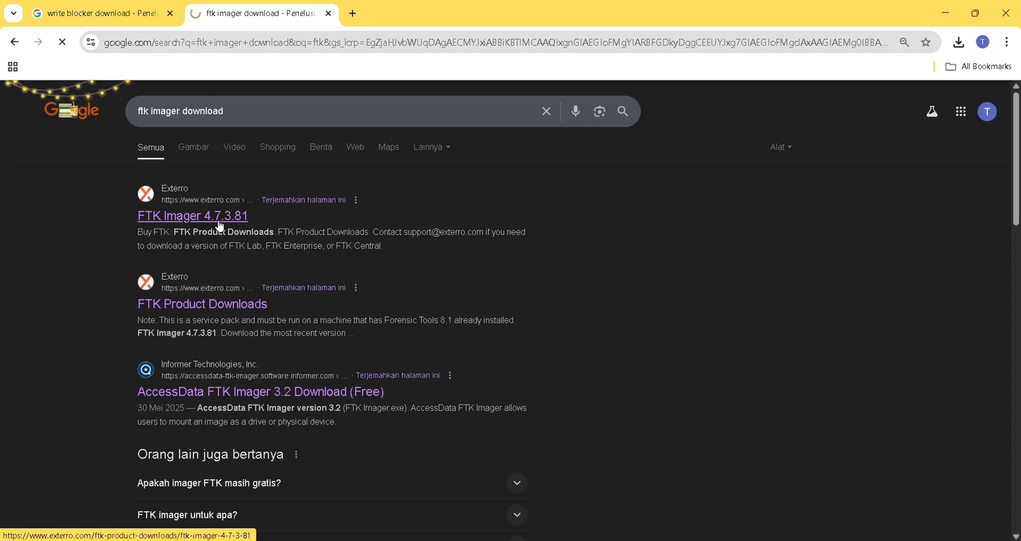
left_click(220, 226)
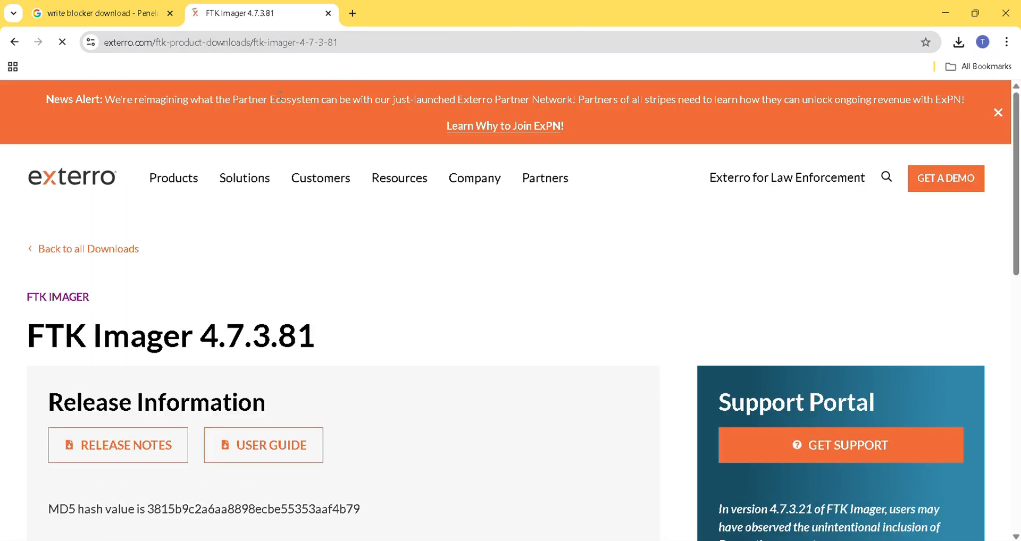
left_click(329, 14)
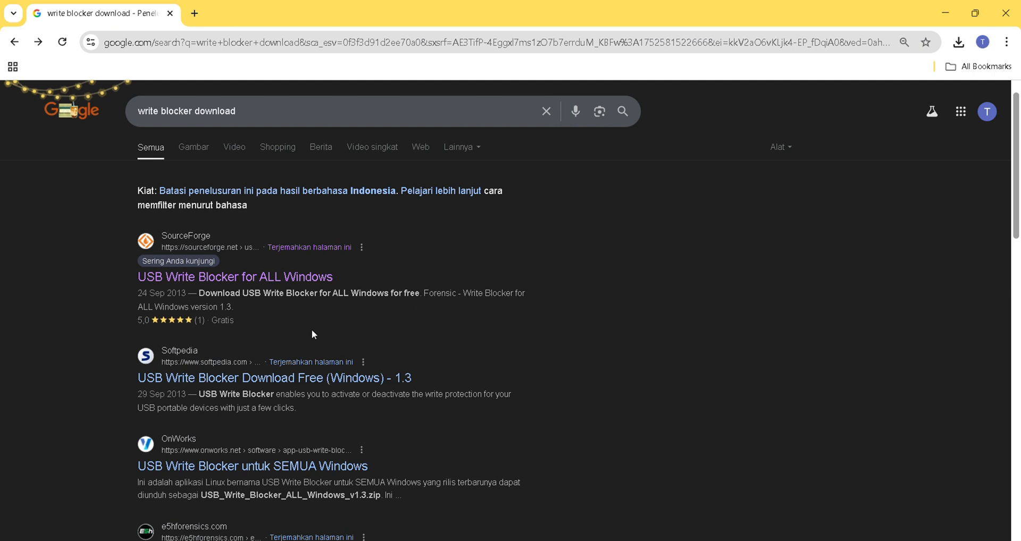
Open the USB Write Blocker for ALL Windows SourceForge result and download the v1.3 zip
left_click(270, 278)
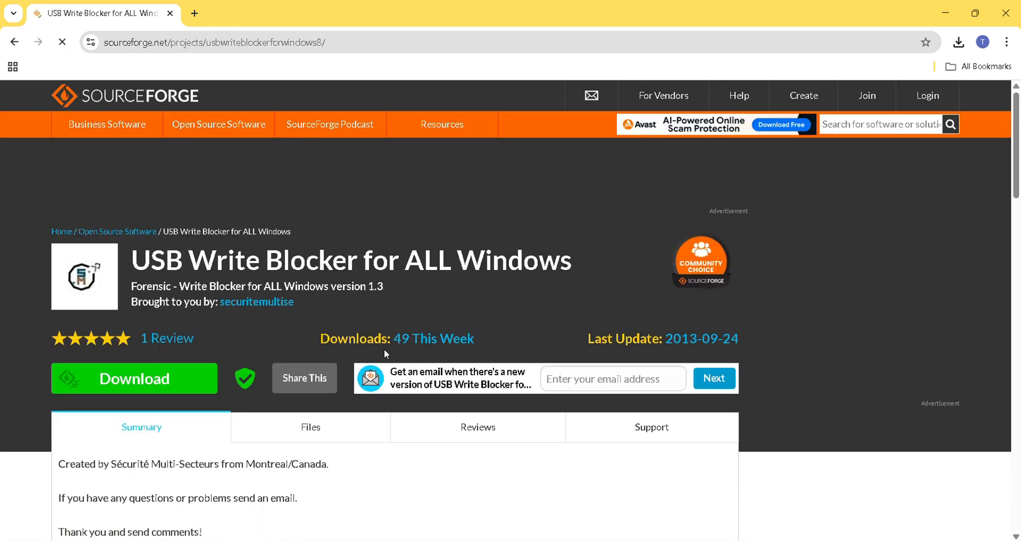
left_click(160, 378)
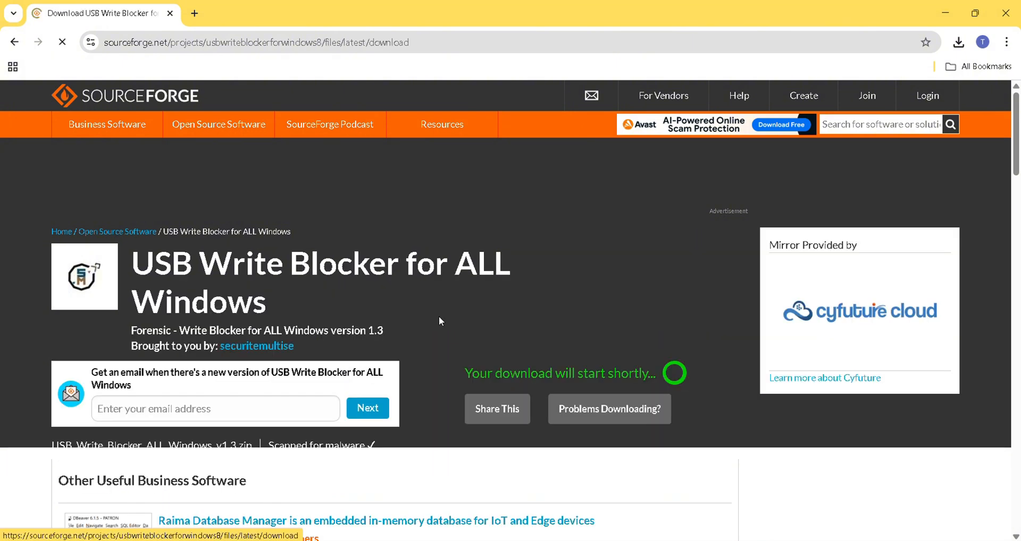
left_click_drag(466, 335, 658, 335)
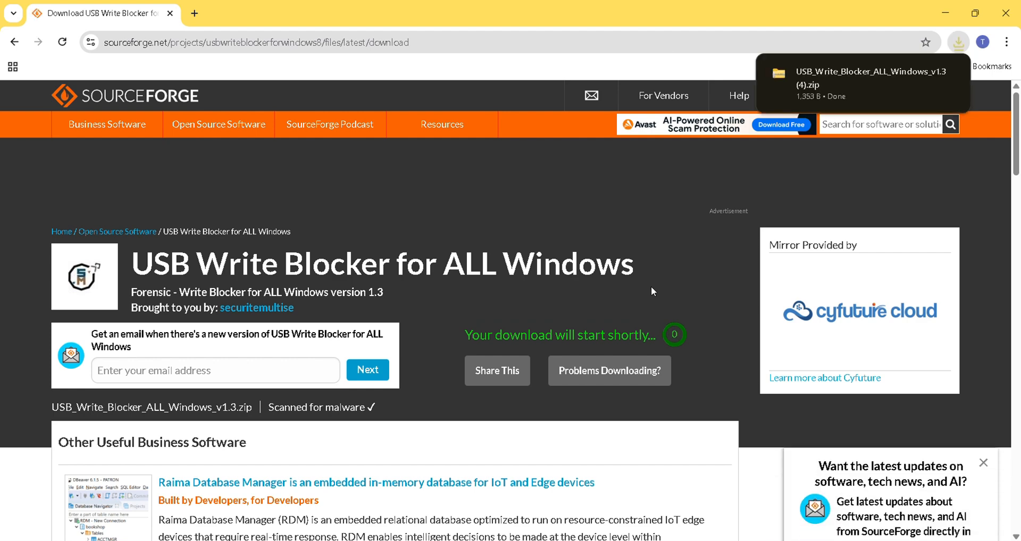
Open the downloaded zip and copy README and the USB Write Blocker batch file
left_click(931, 72)
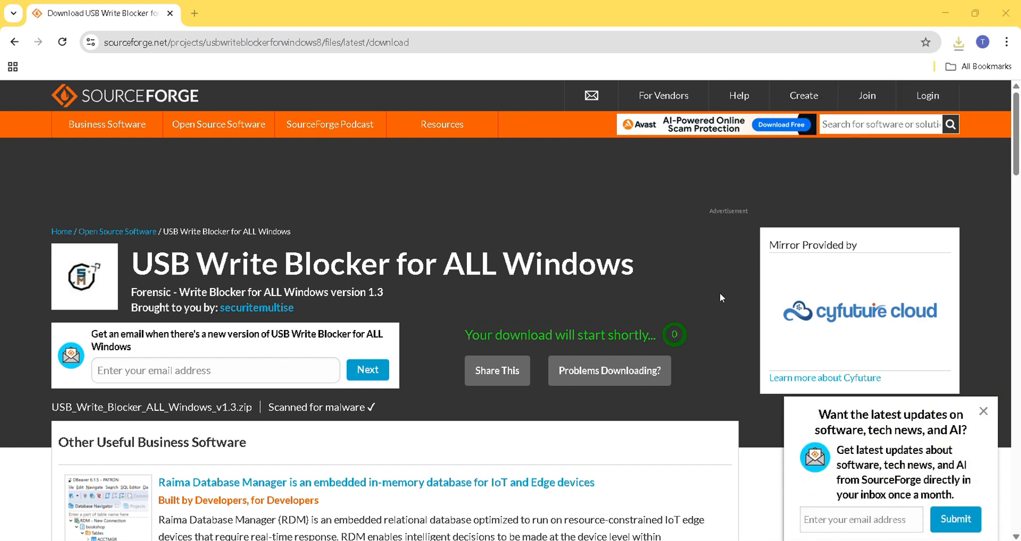
double_click(592, 125)
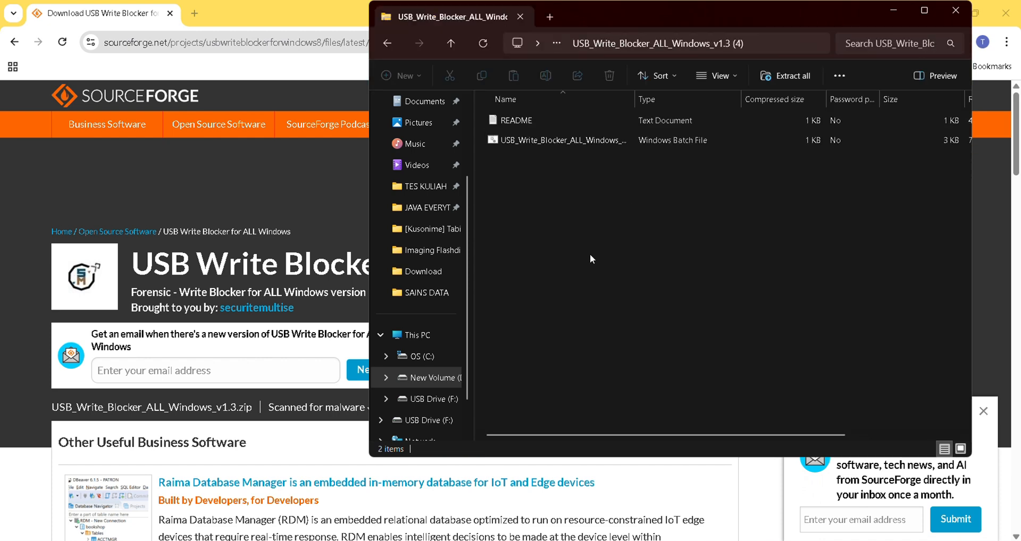
left_click_drag(499, 170, 565, 114)
right_click(562, 139)
left_click(587, 183)
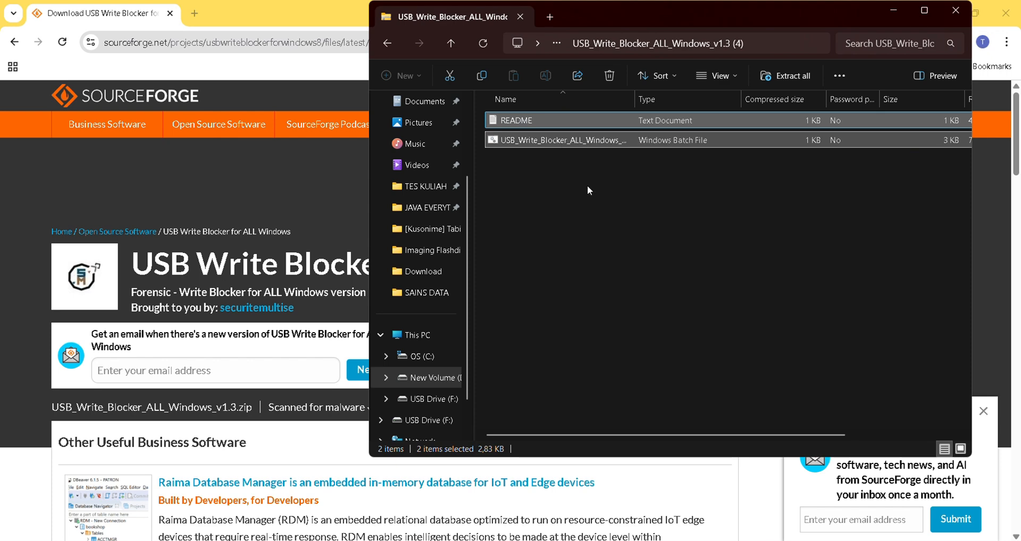
Paste both files into the Write Blocker folder on New Volume (D:)
mouse_move(286, 540)
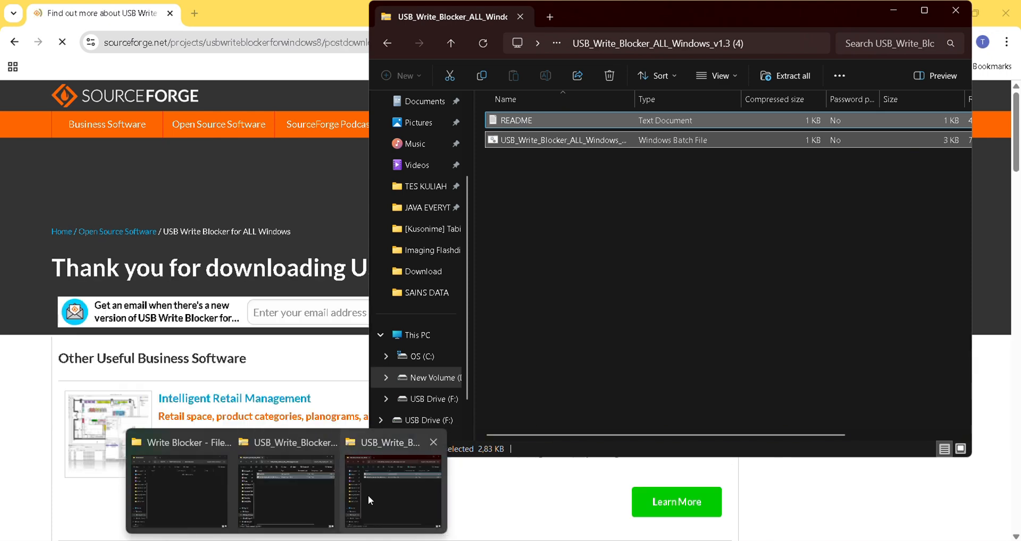
left_click(199, 496)
left_click(667, 207)
left_click(225, 217)
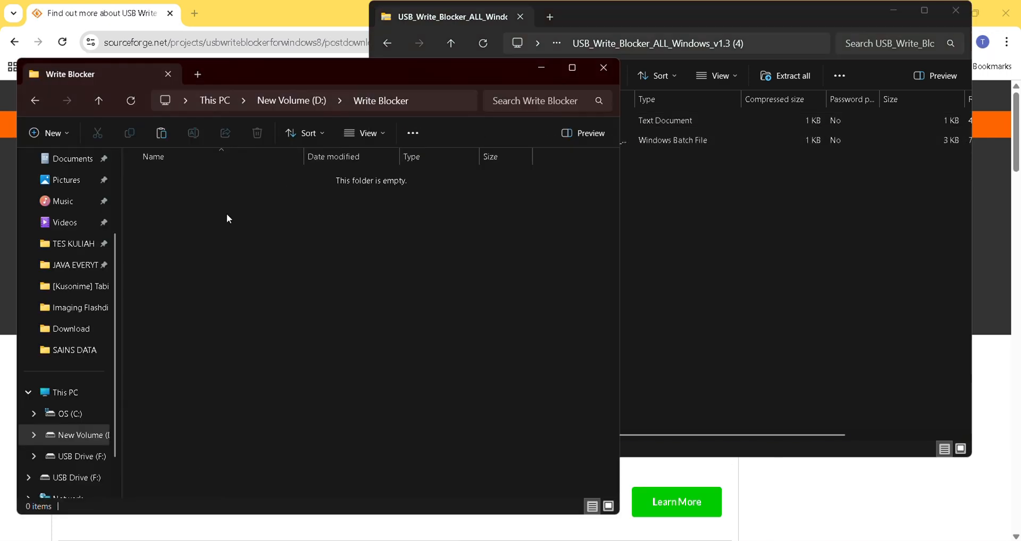
right_click(228, 214)
left_click(265, 246)
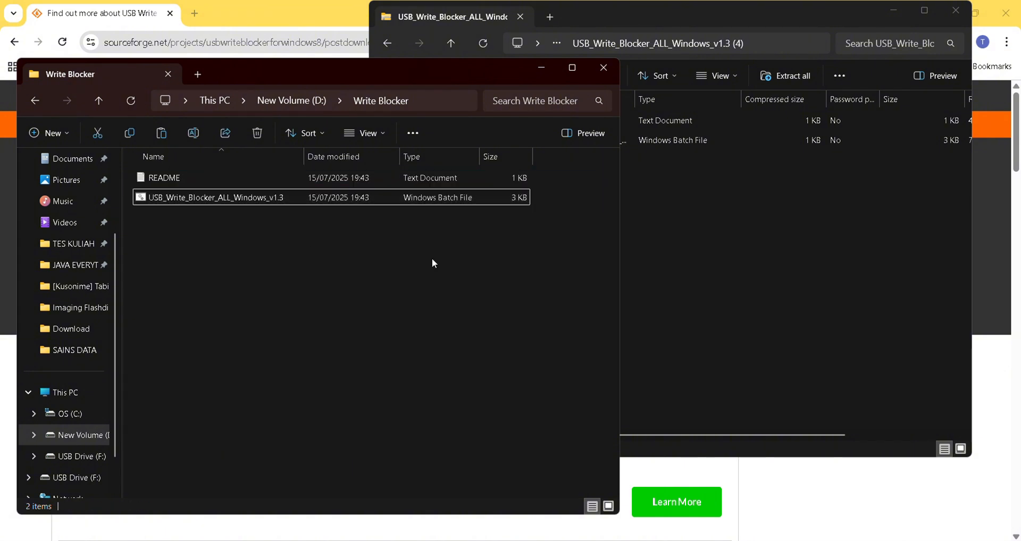
Close the zip window and launch the USB Write Blocker batch file
left_click(840, 231)
left_click(894, 10)
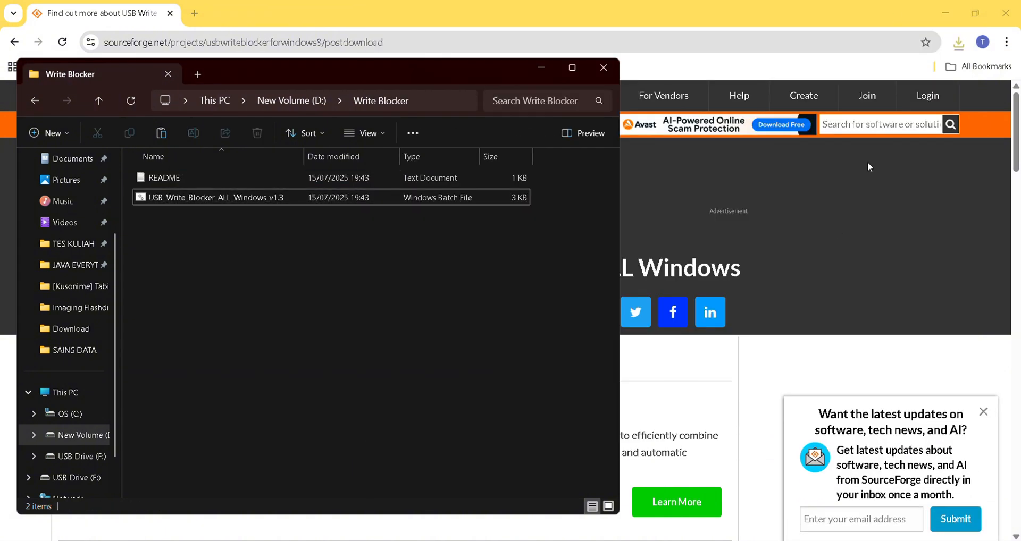
left_click(294, 204)
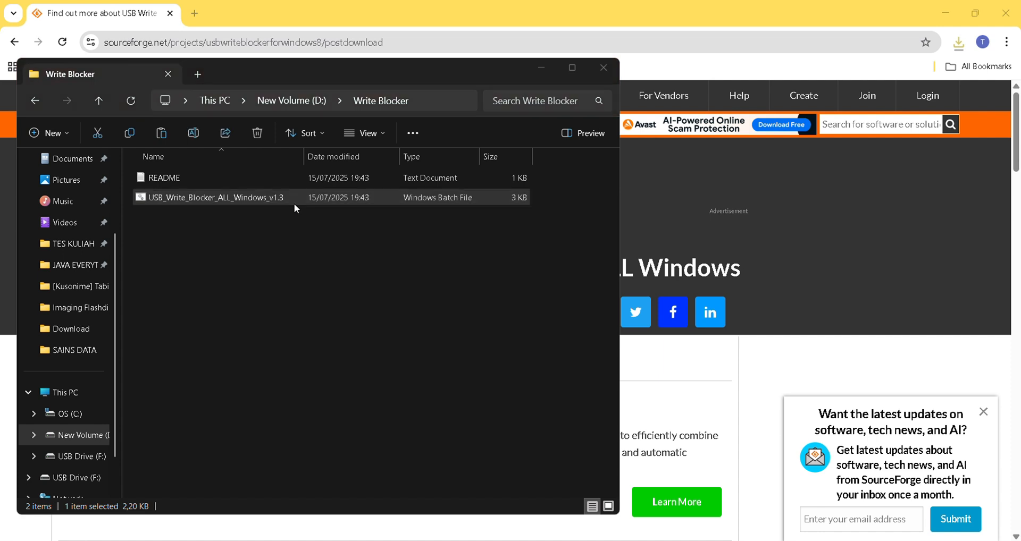
Choose menu option 1 to turn the write blocker ON, then option 3 to exit
type("1")
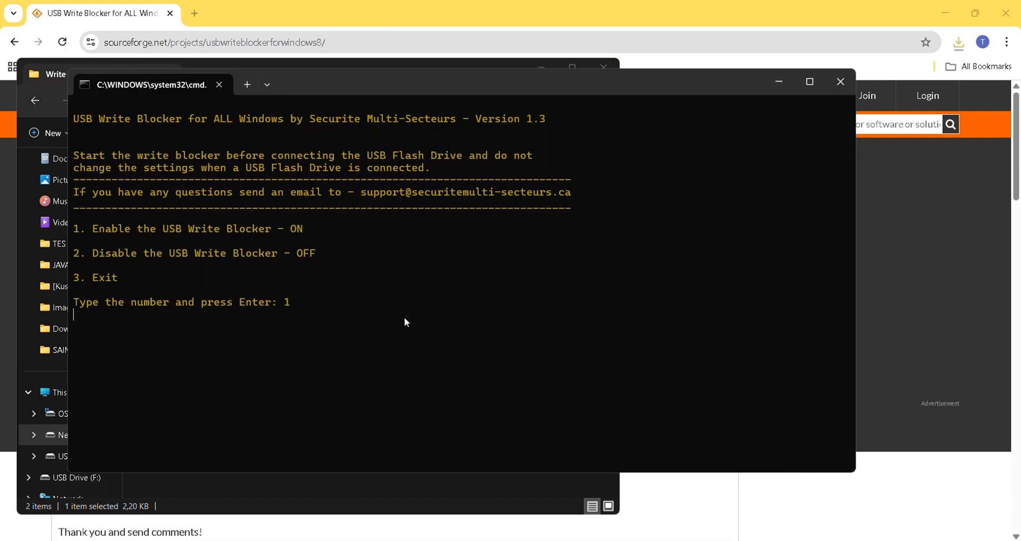
key("Return")
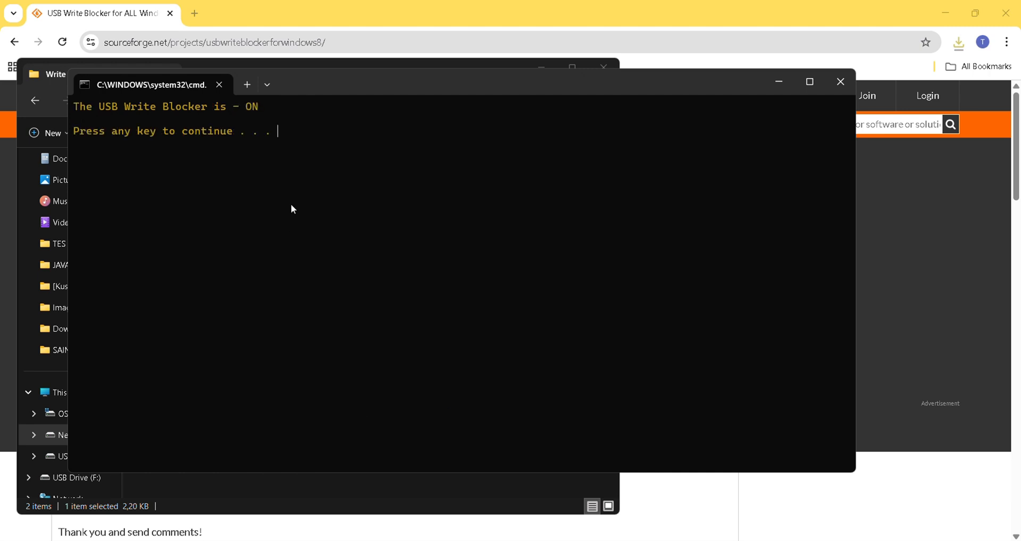
key("Return")
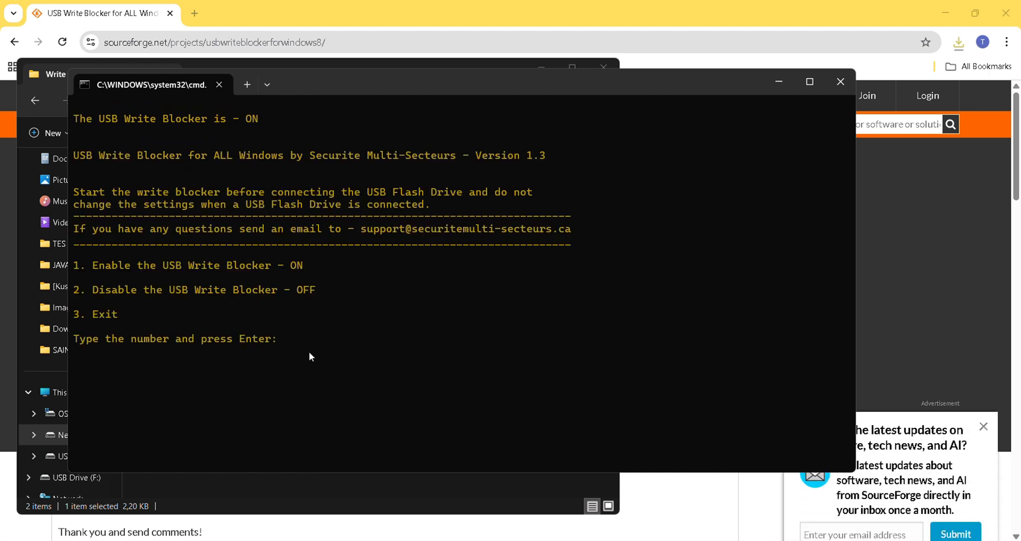
type("3")
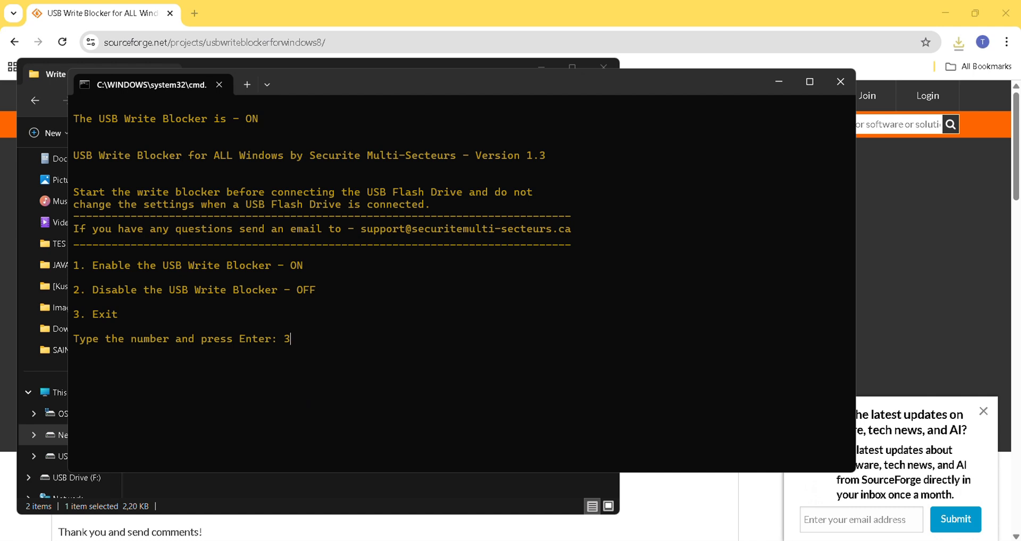
key("Return")
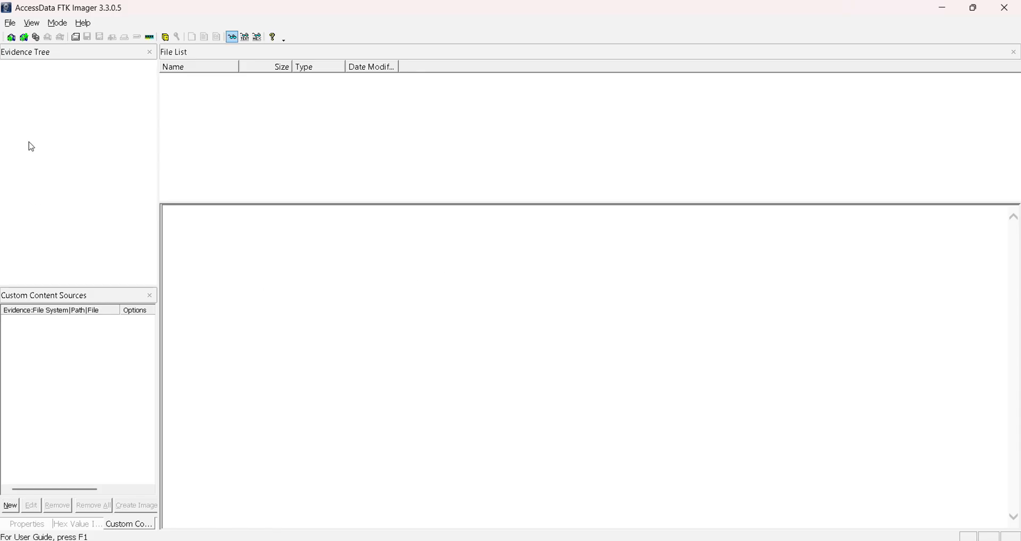
Create a disk image from Physical Drive source PHYSICALDRIVE2, the 15GB hp v165w USB device
left_click(5, 24)
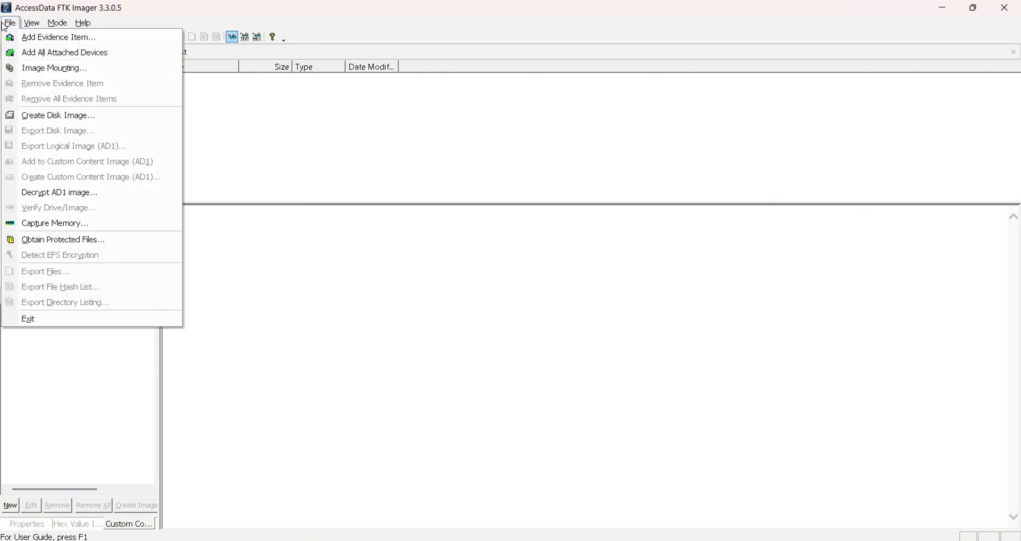
left_click(86, 118)
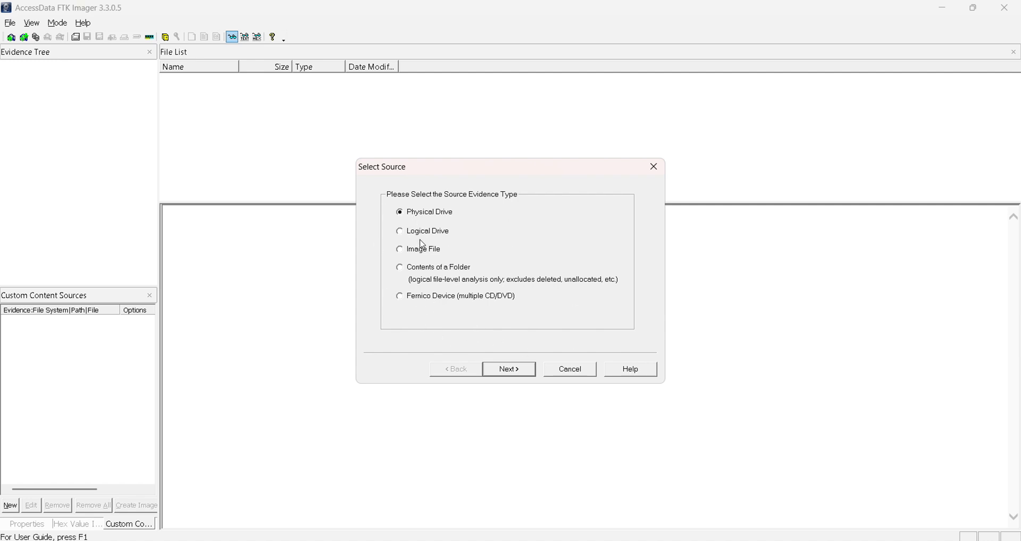
left_click(510, 369)
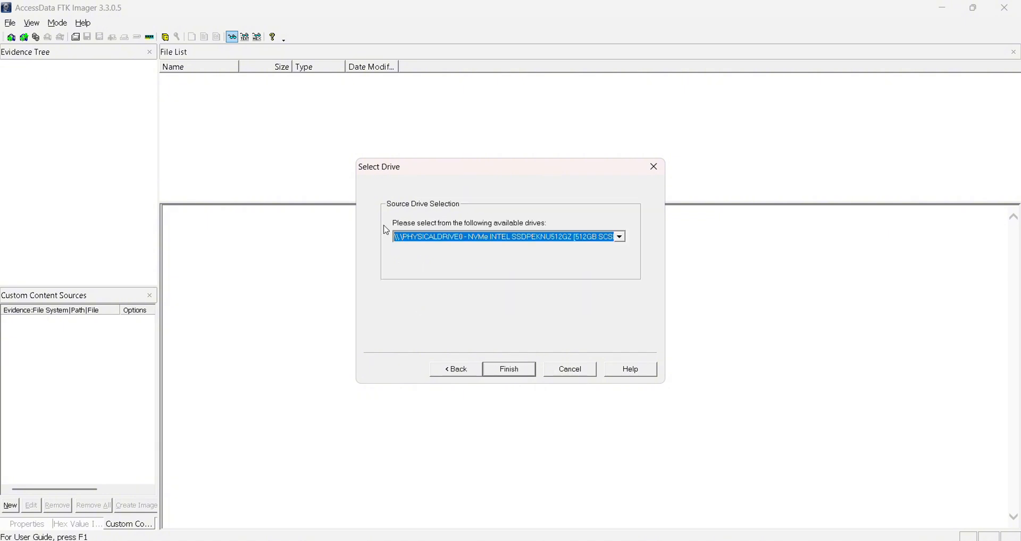
left_click(620, 237)
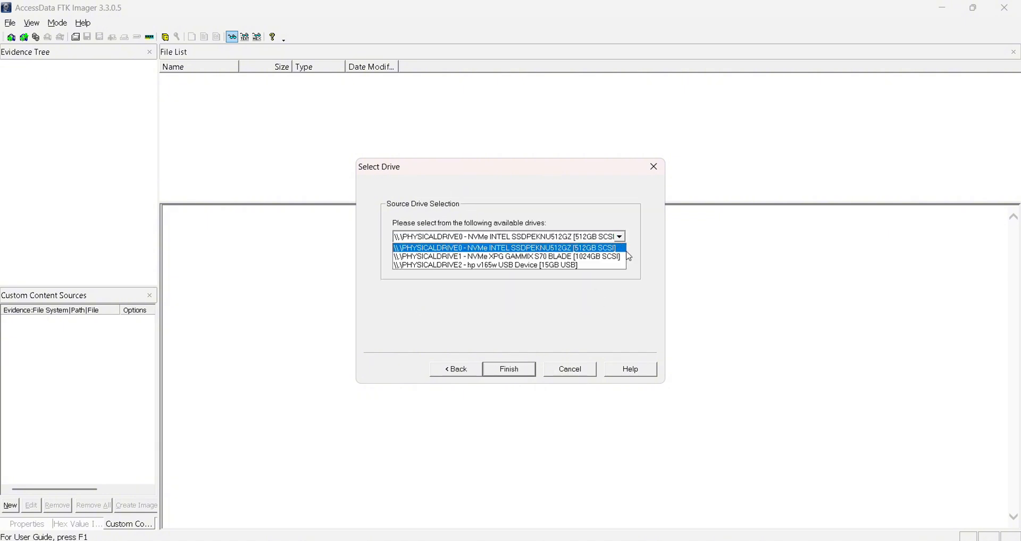
left_click(499, 268)
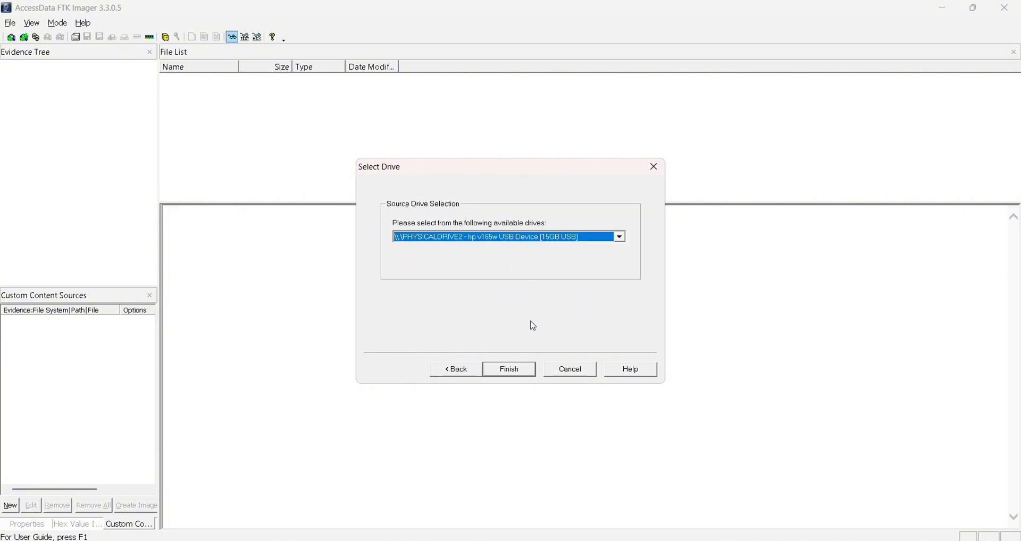
Confirm the USB source and add an image destination in Raw (dd) format
left_click(515, 374)
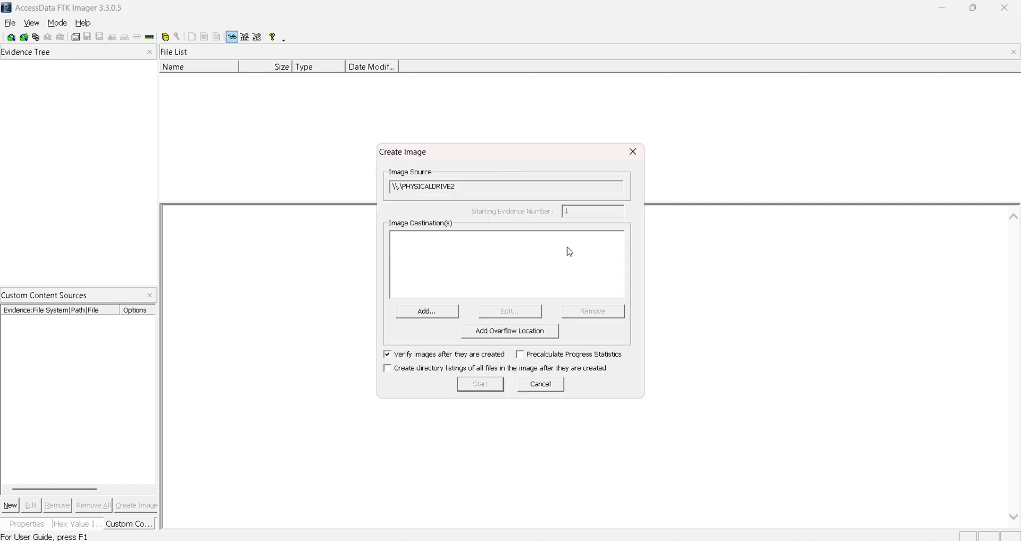
left_click_drag(465, 188, 367, 194)
left_click(516, 192)
left_click(427, 312)
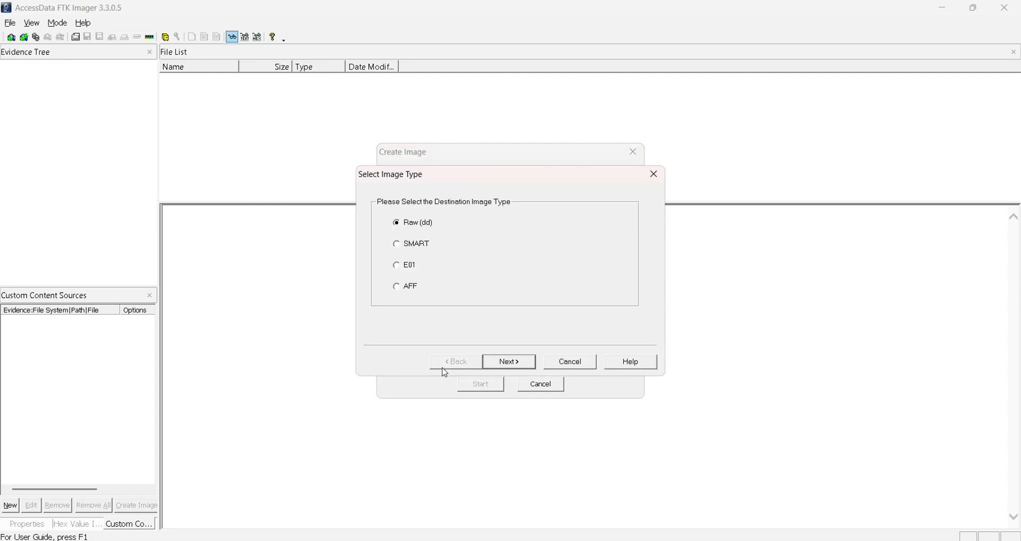
left_click(398, 245)
left_click(396, 224)
left_click(520, 367)
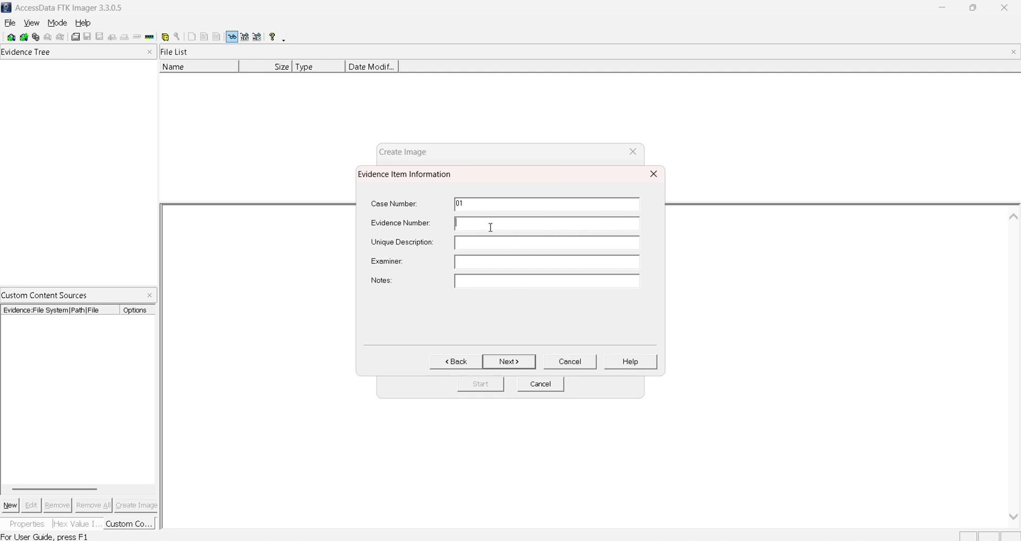
Enter case 01, evidence 01, description 'Bukti Digital Forensik', the examiner's name and notes 'Ini bukti digital forensik'
type("01")
type("Bukti")
type(" Digital Forensik")
left_click(512, 266)
type("Tengky Fawwaz")
key("BackSpace")
key("BackSpace")
key("BackSpace")
key("BackSpace")
key("BackSpace")
key("BackSpace")
key("BackSpace")
type("ku FAw")
key("BackSpace")
key("BackSpace")
type("awwaz FAtih")
key("BackSpace")
key("BackSpace")
key("BackSpace")
key("BackSpace")
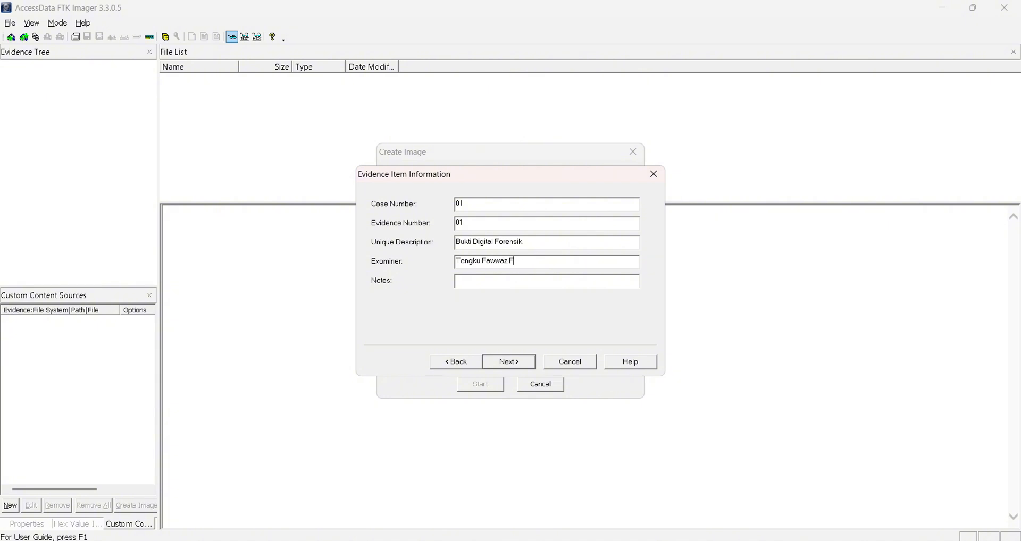
type("atihul Ihsan")
key("Tab")
type("Ini bukti digital forensik")
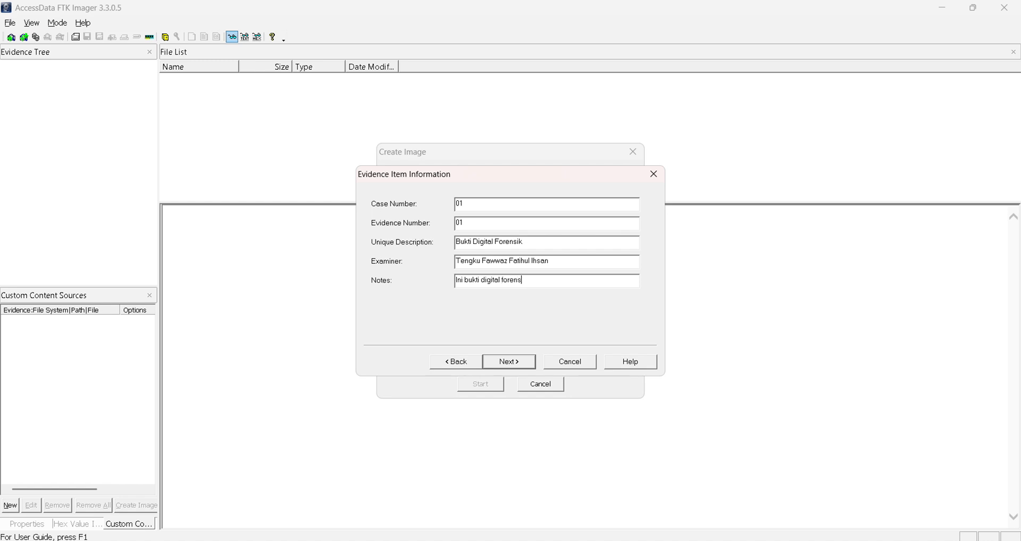
left_click(515, 364)
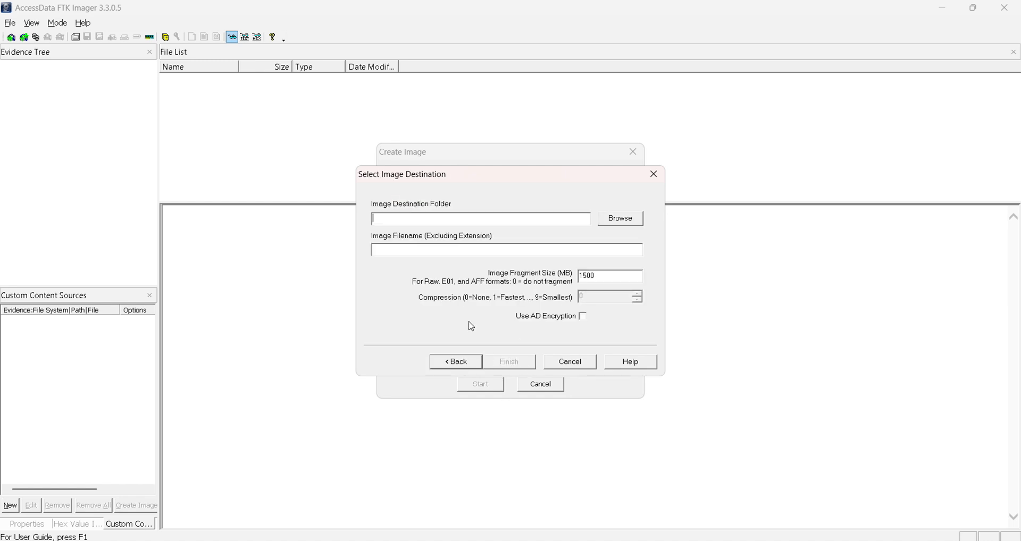
Save the image as 'Bukti Digital Forensik' in a new Documents\Digital Forensik folder
left_click(628, 226)
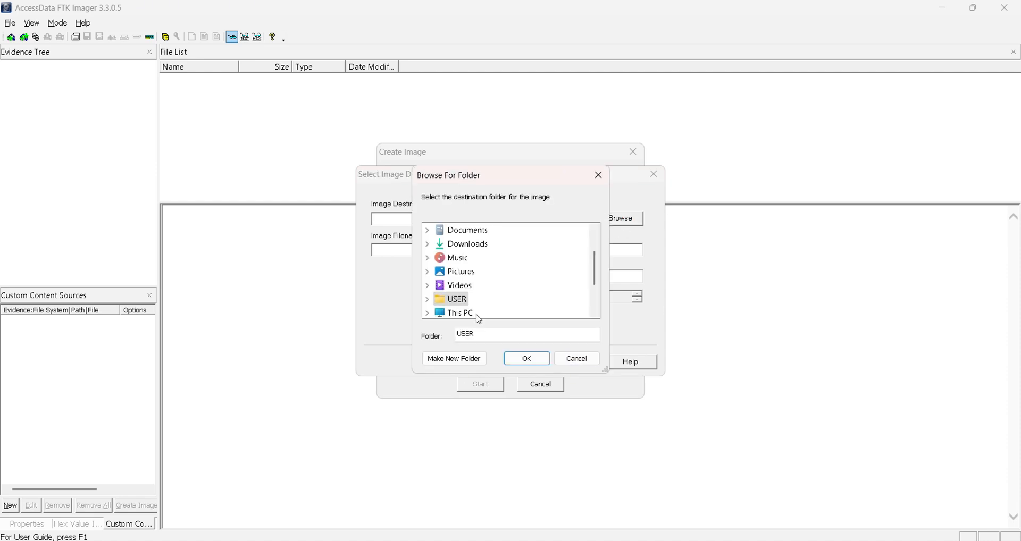
left_click(464, 231)
left_click(461, 360)
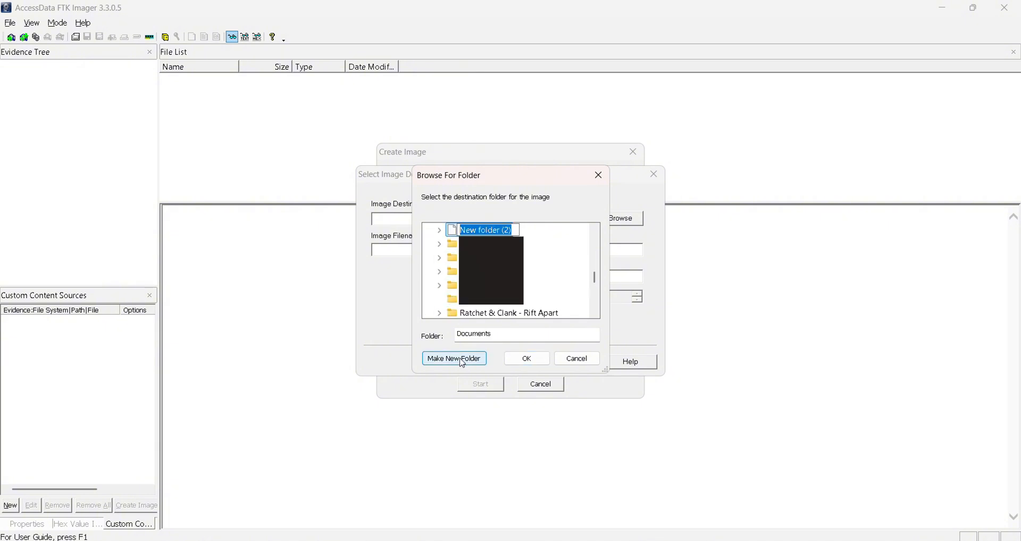
type("Digital")
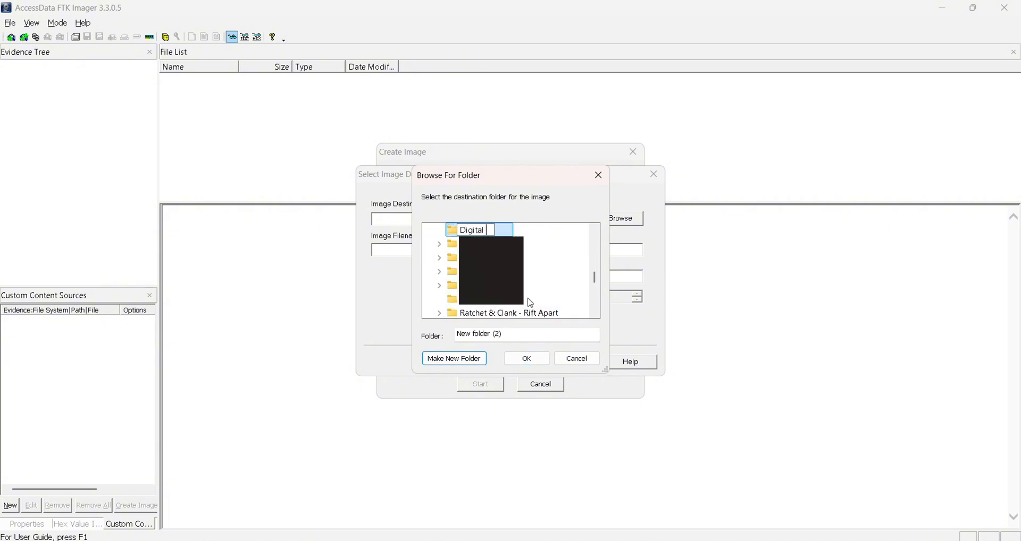
type(" Forensik")
left_click(538, 359)
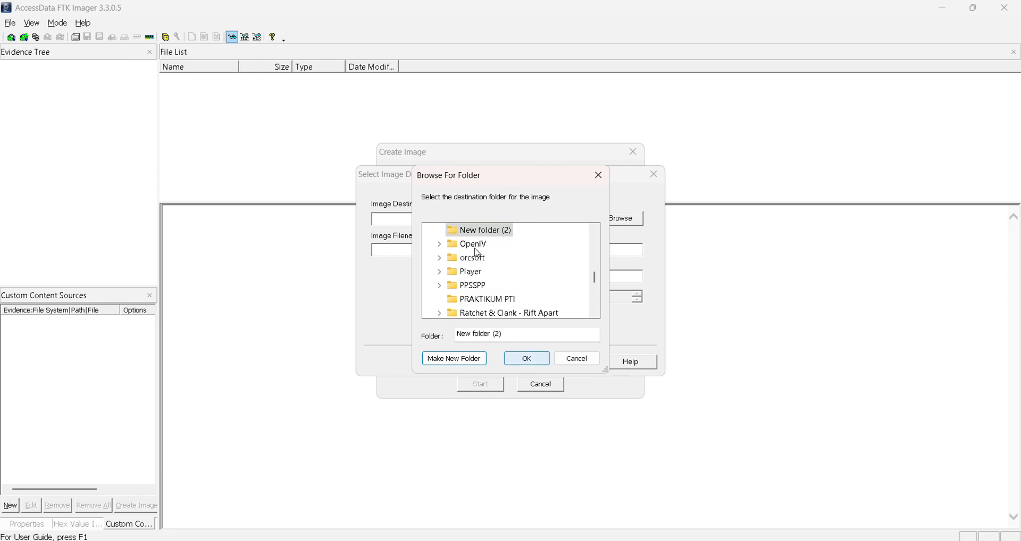
left_click(527, 359)
left_click(606, 255)
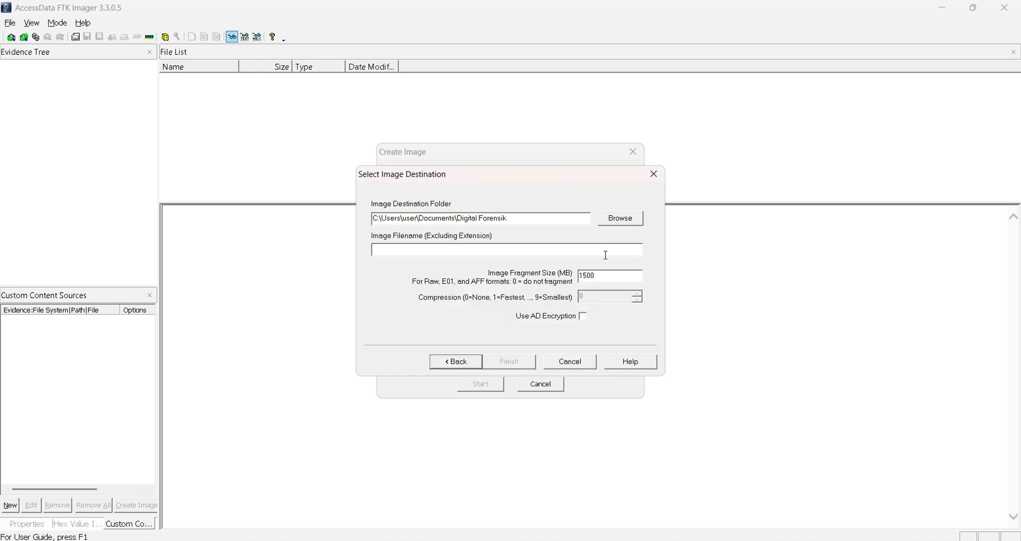
type("Bu")
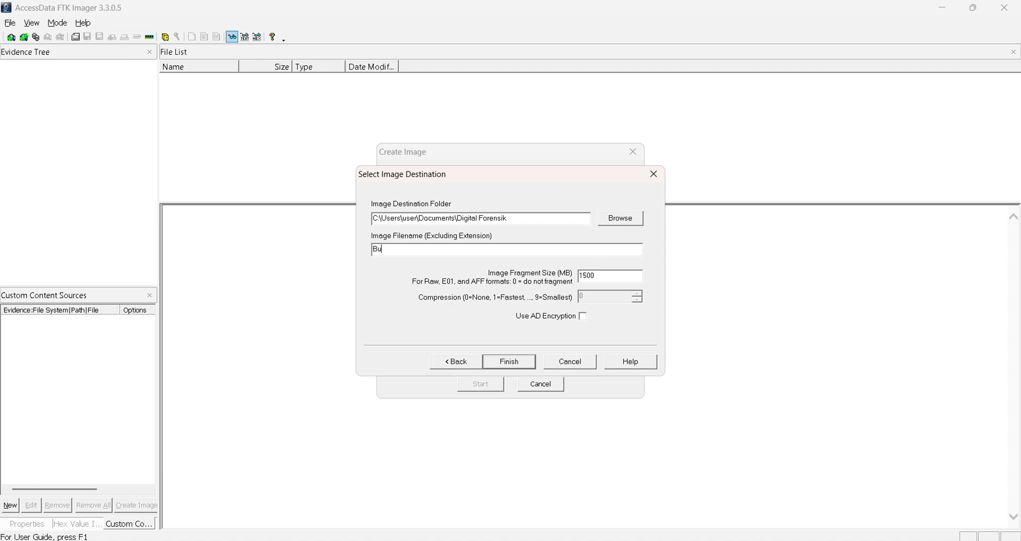
type("kti Digital Forensik")
left_click(514, 366)
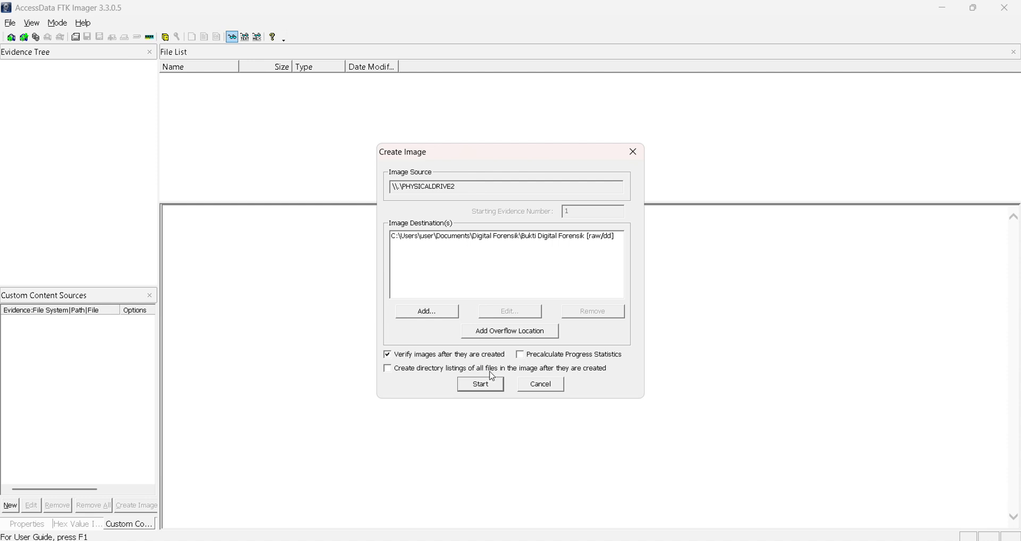
Run the imaging and inspect the image name, sector count and matching MD5 hashes
left_click(481, 387)
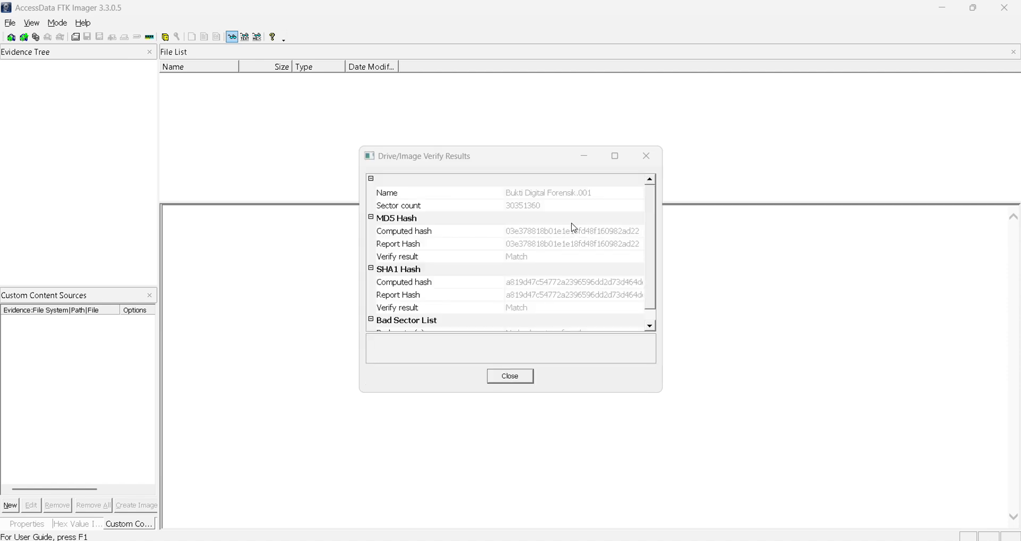
left_click_drag(506, 194, 446, 200)
left_click(473, 194)
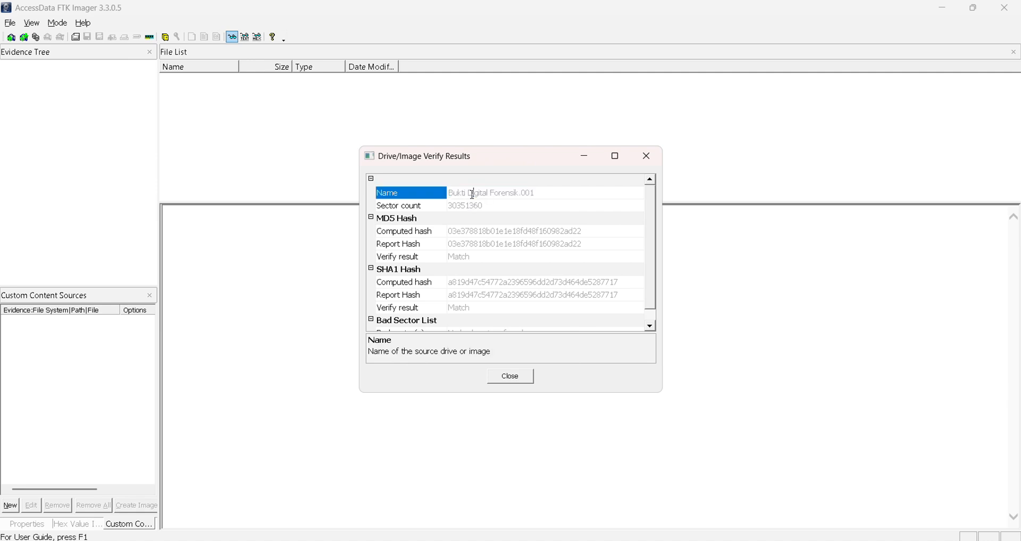
double_click(473, 193)
left_click(495, 208)
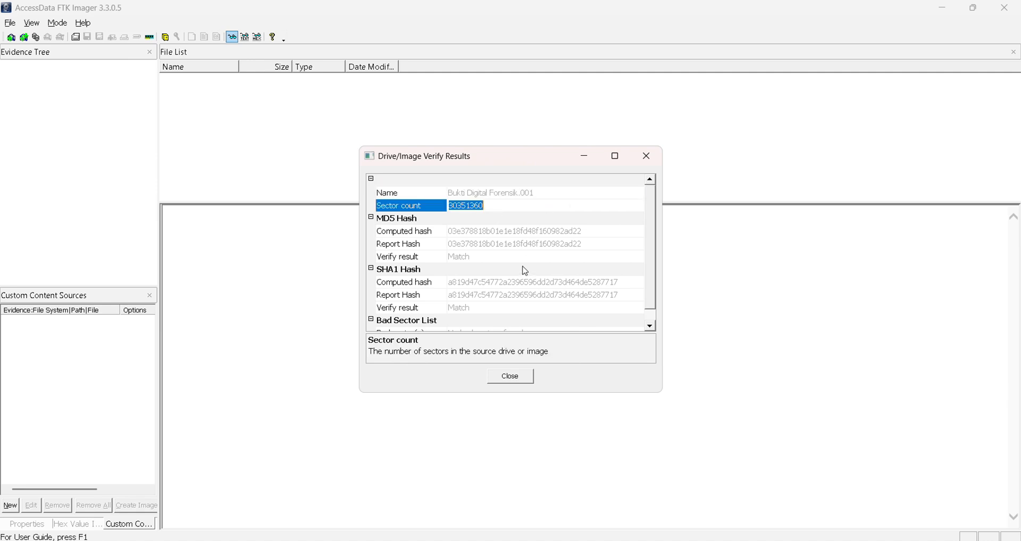
left_click(504, 234)
left_click(523, 245)
left_click(521, 259)
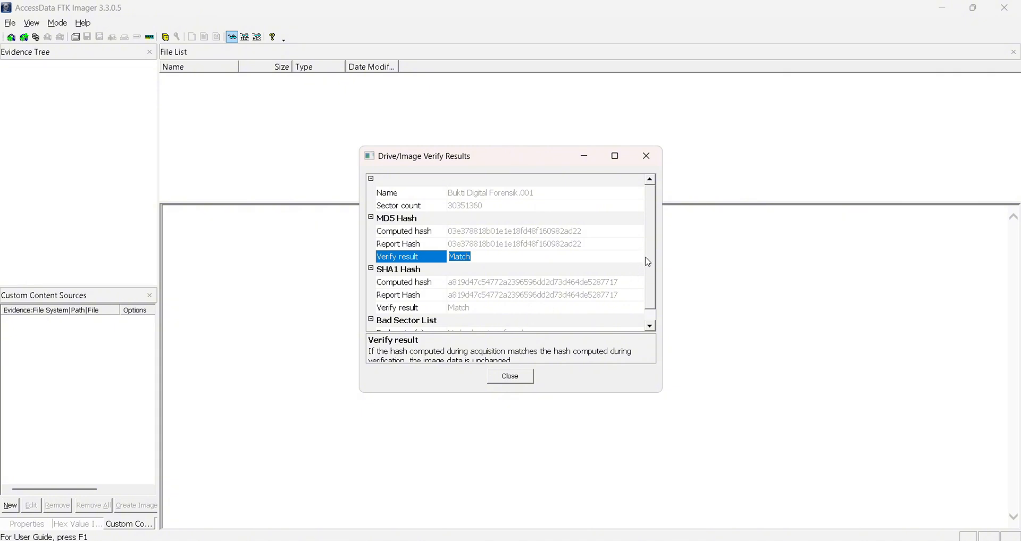
Check the SHA1 and bad-sector results, then close the results and Creating Image windows
left_click_drag(648, 259, 648, 287)
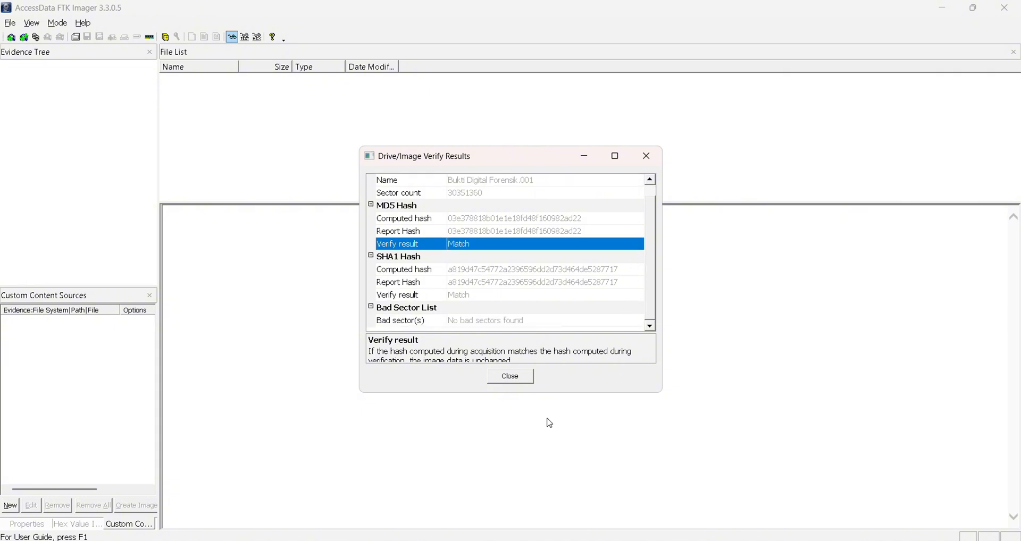
left_click(653, 195)
scroll(652, 242, "down", 1)
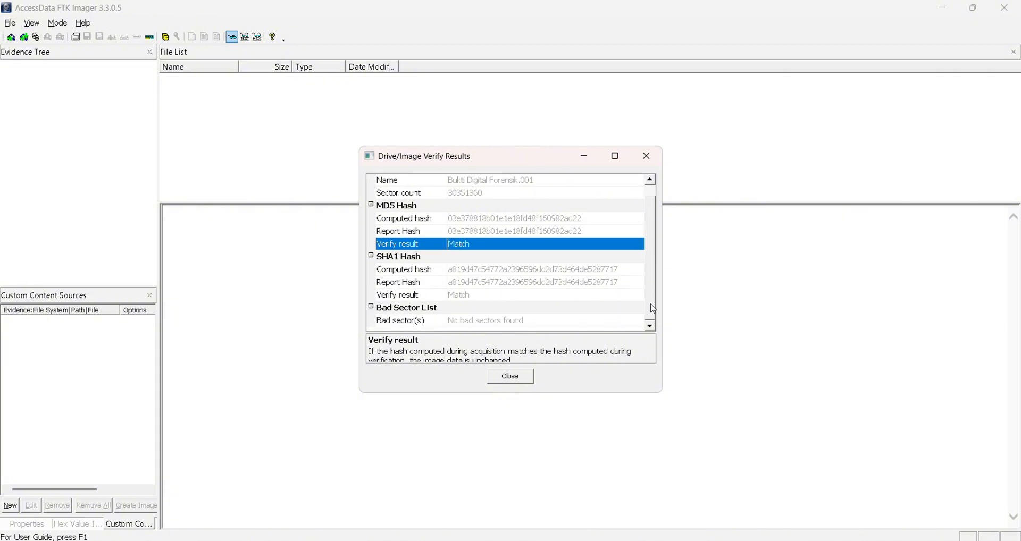
left_click(519, 326)
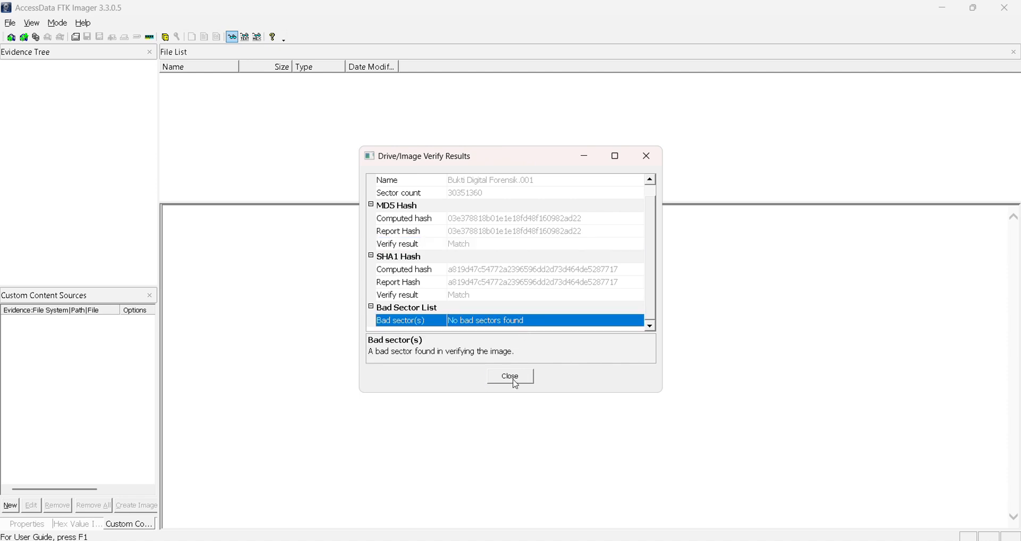
left_click(510, 377)
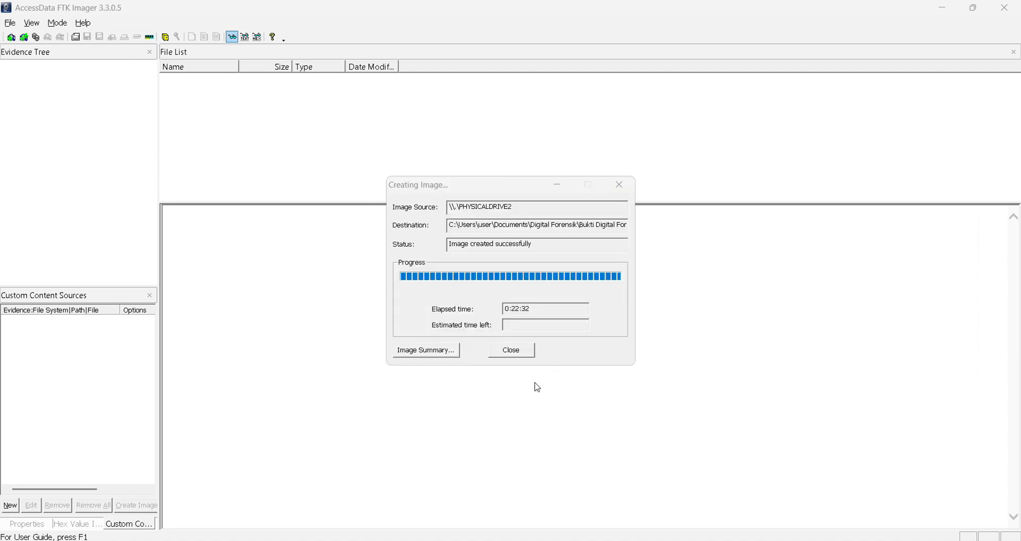
left_click(510, 352)
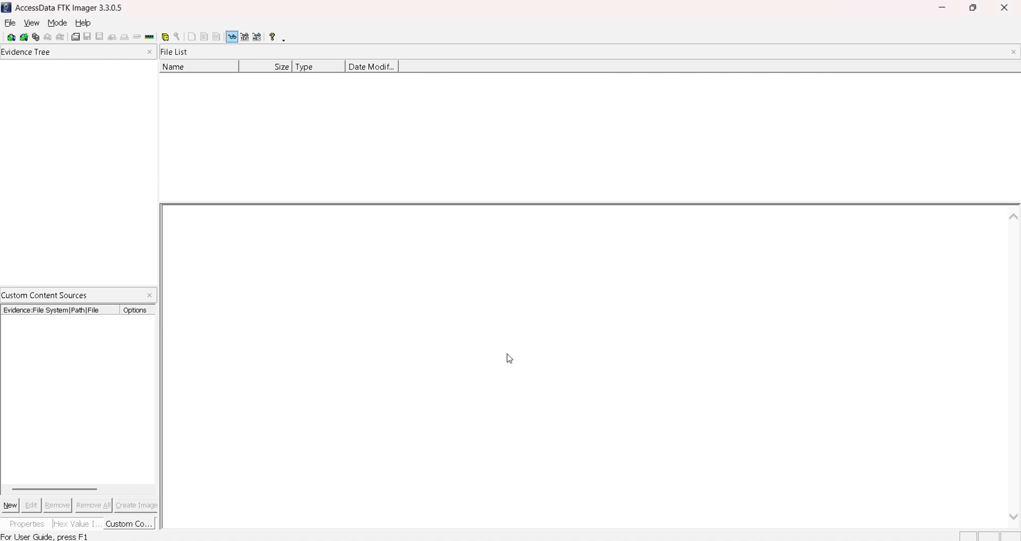
Find Documents\Digital Forensik via a 'digita' search and view the split image files
mouse_move(315, 540)
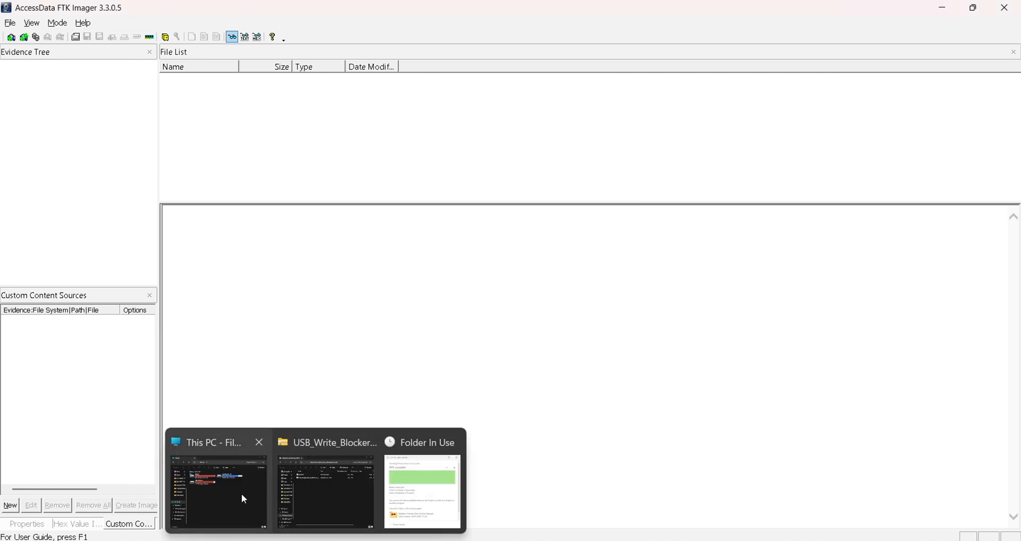
left_click(199, 489)
scroll(415, 266, "up", 5)
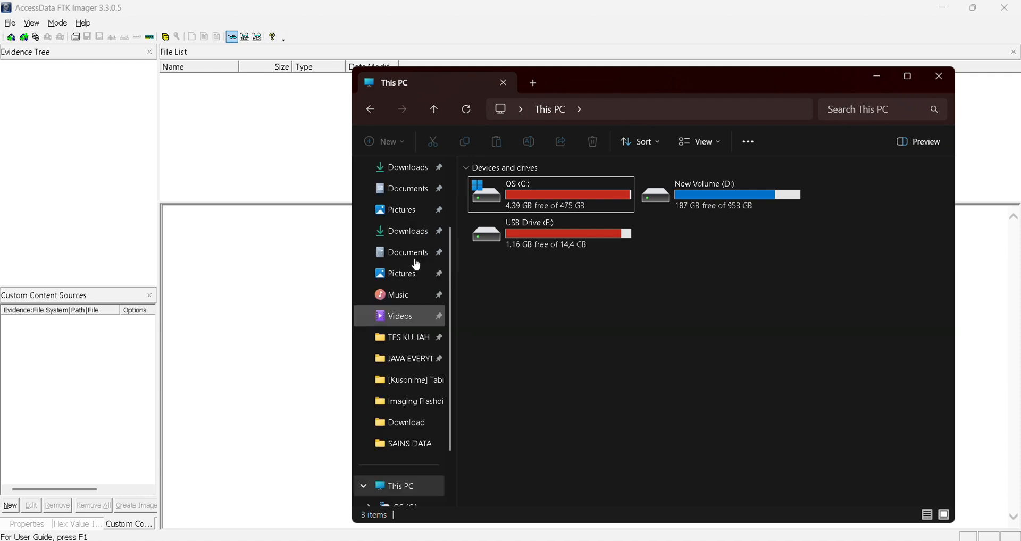
left_click(405, 277)
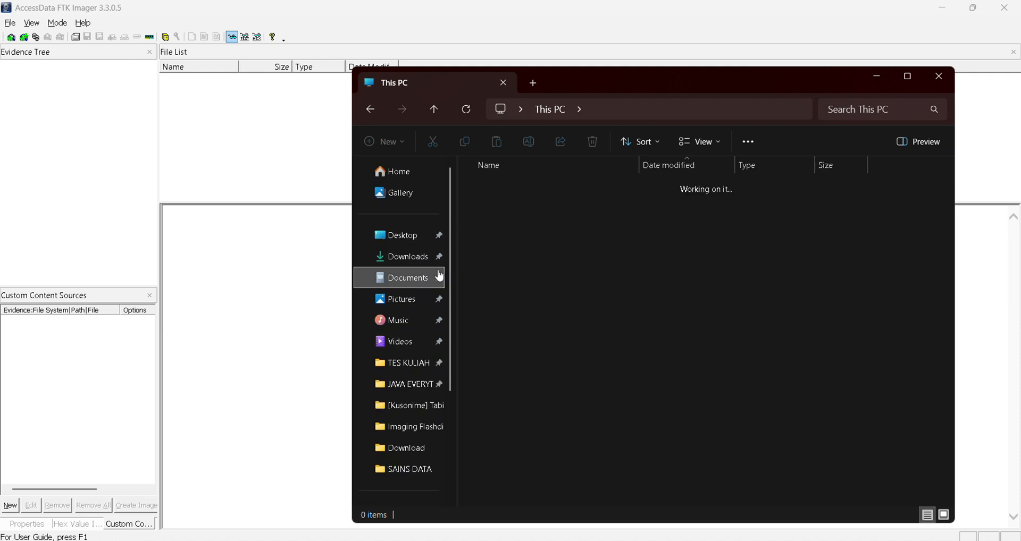
left_click(850, 109)
type("digita")
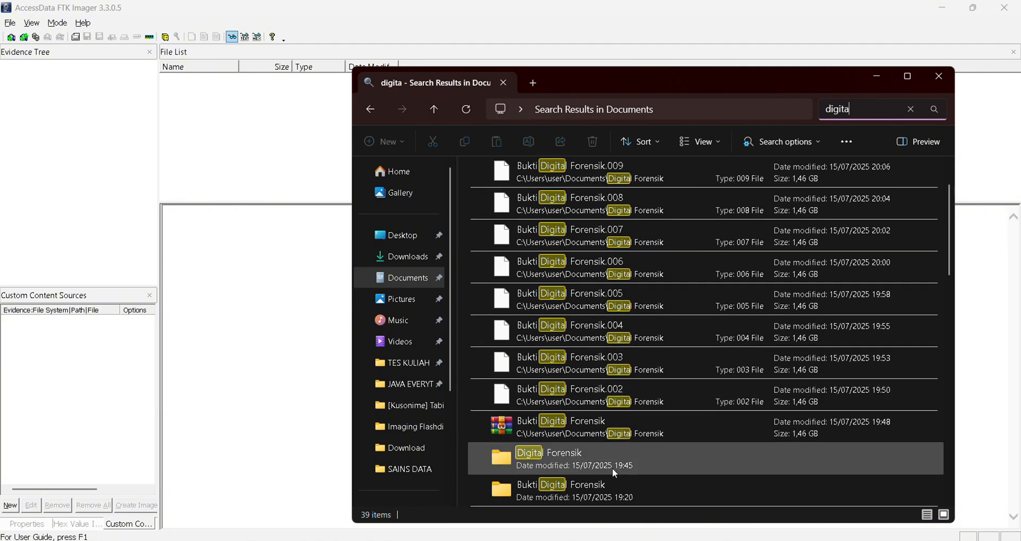
double_click(607, 456)
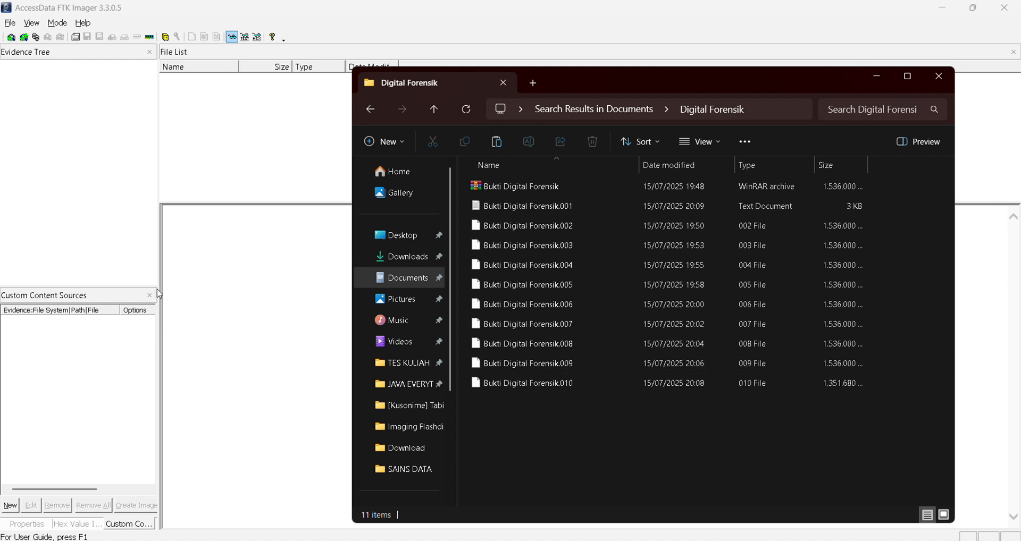
left_click(264, 305)
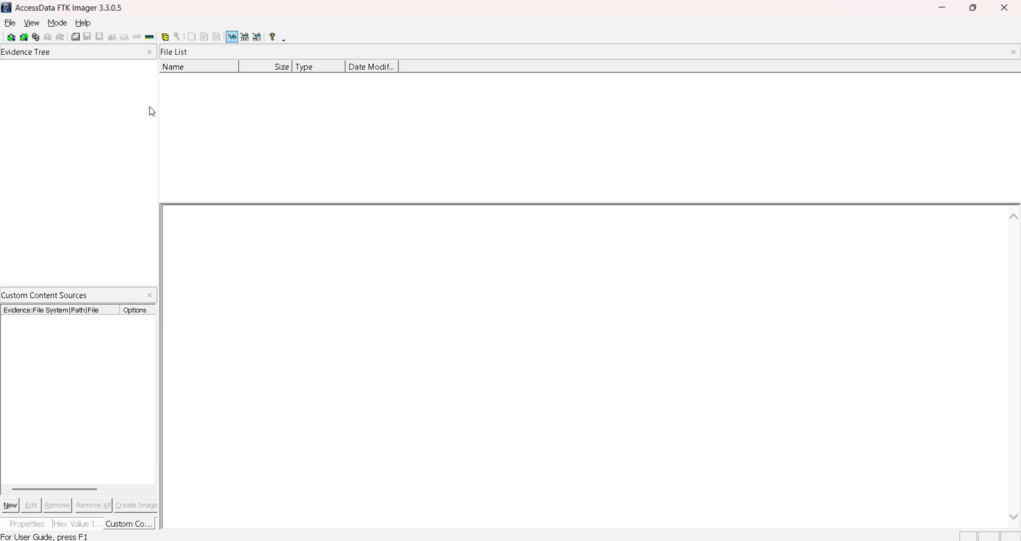
Open Image Mounting and browse for the image file in Documents
left_click(10, 23)
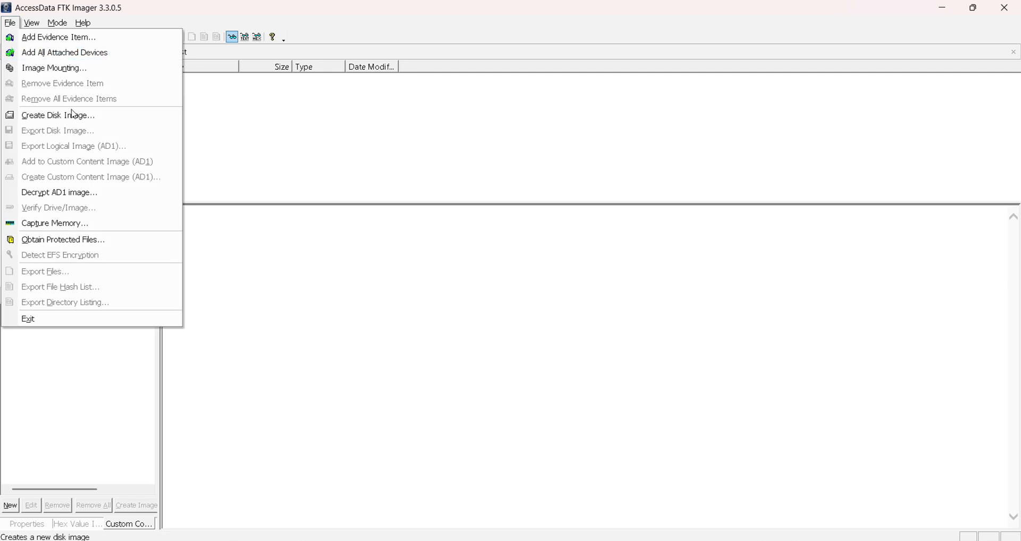
left_click(67, 69)
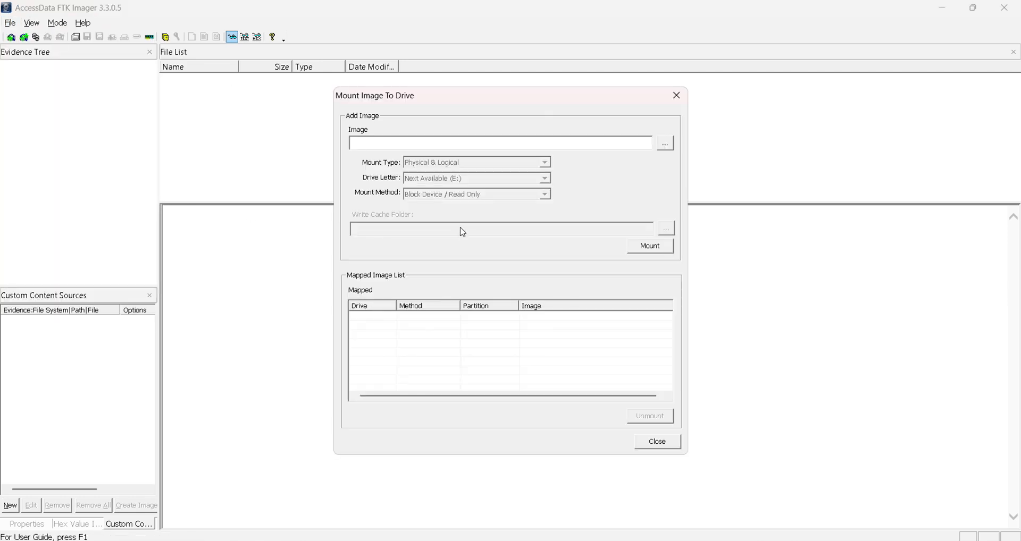
left_click(665, 143)
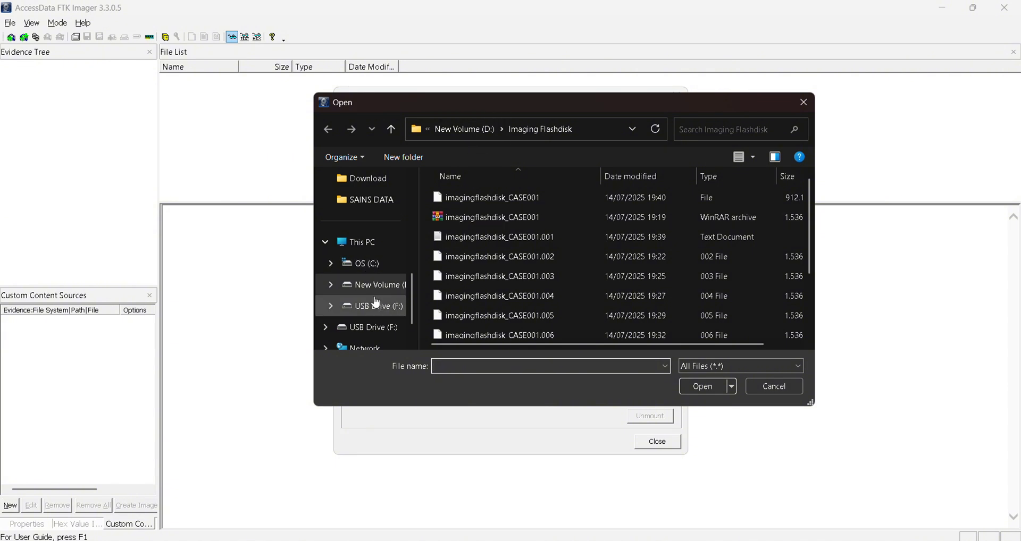
scroll(376, 302, "up", 6)
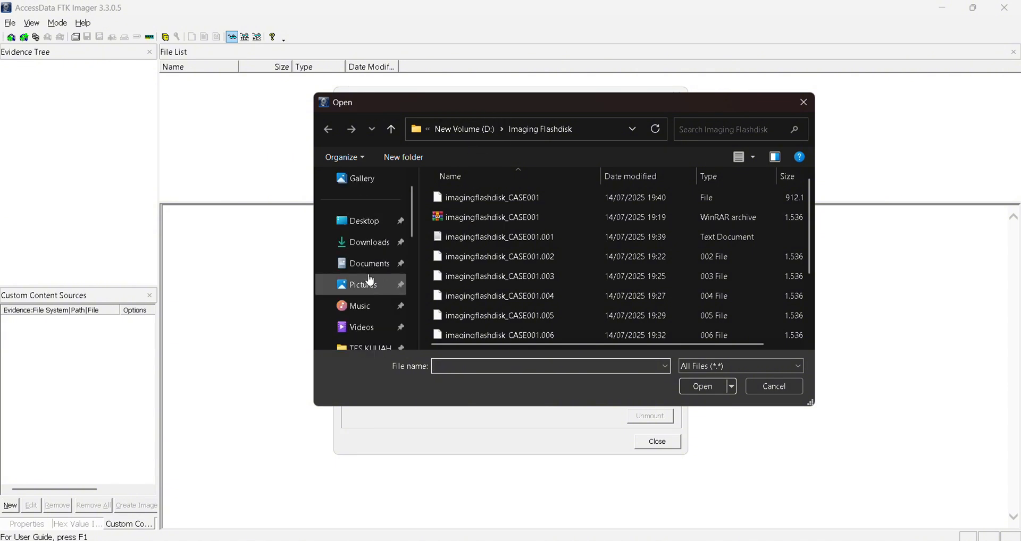
left_click(367, 285)
left_click(367, 263)
scroll(564, 276, "down", 5)
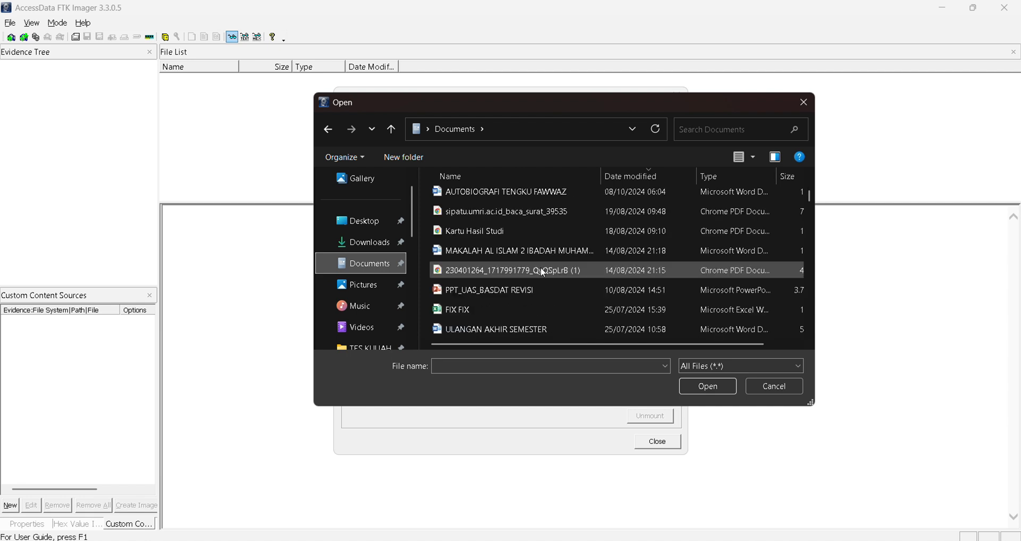
scroll(540, 267, "down", 5)
Select Bukti Digital Forensik.001 from Digital Forensik and mount it read-only as drive E:
left_click(723, 125)
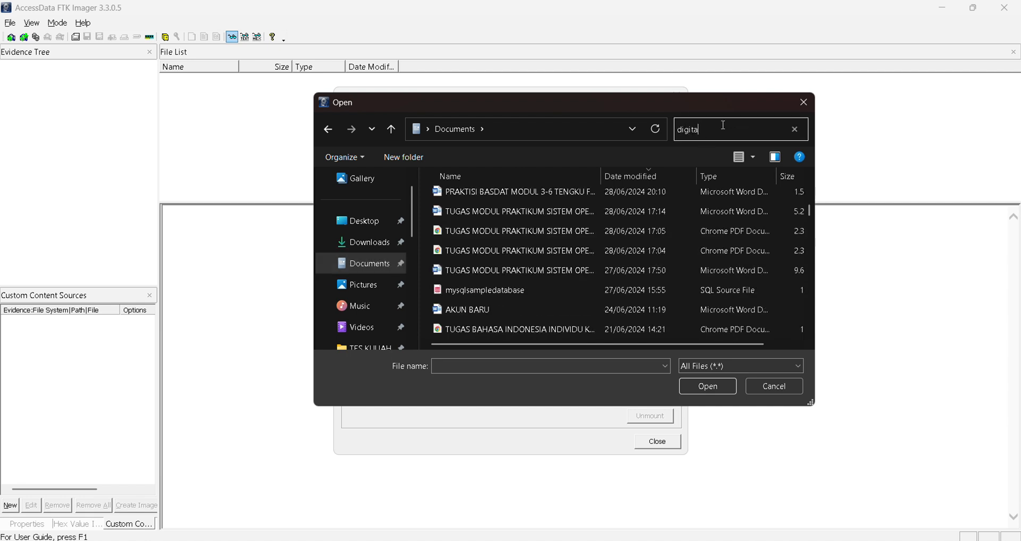
key("Return")
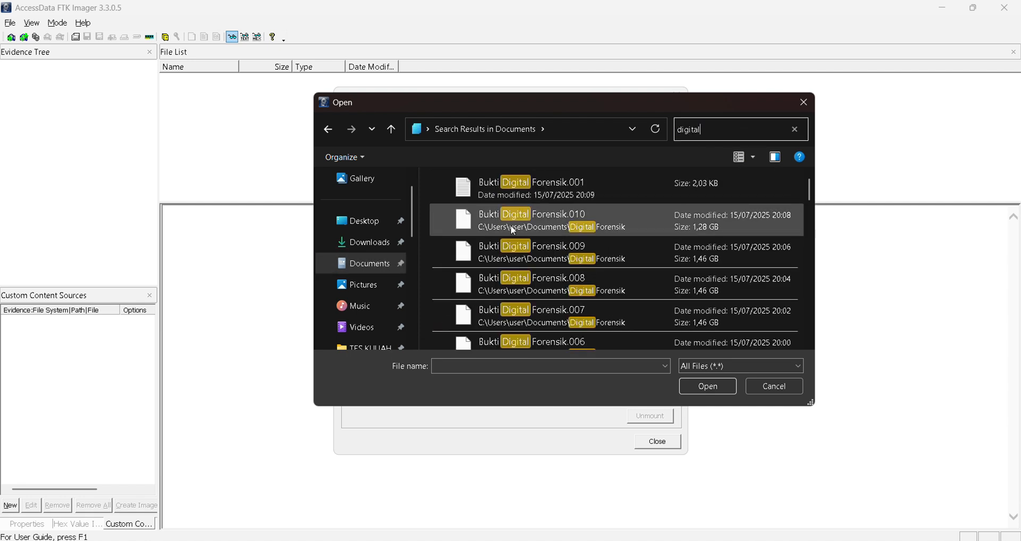
scroll(526, 233, "down", 3)
double_click(535, 238)
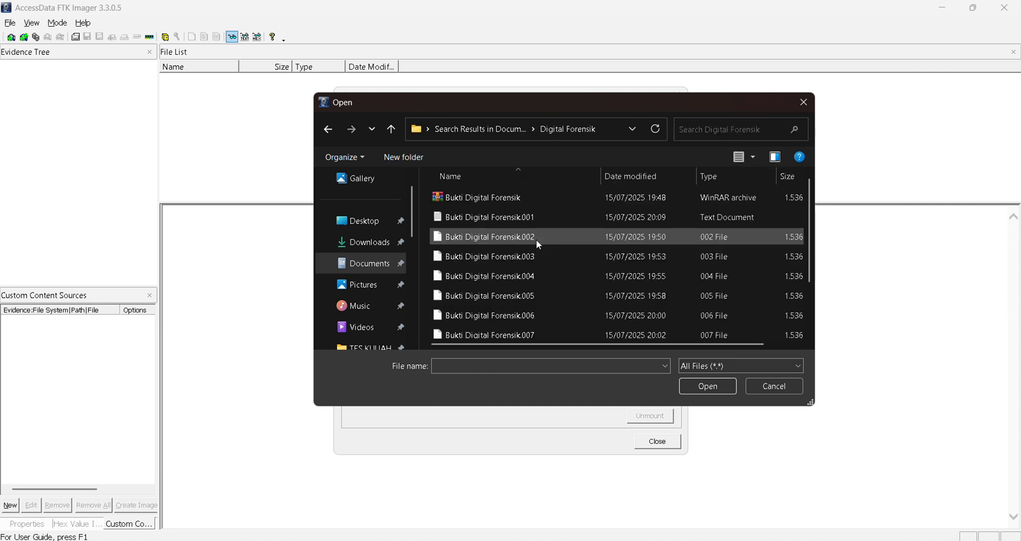
left_click(482, 196)
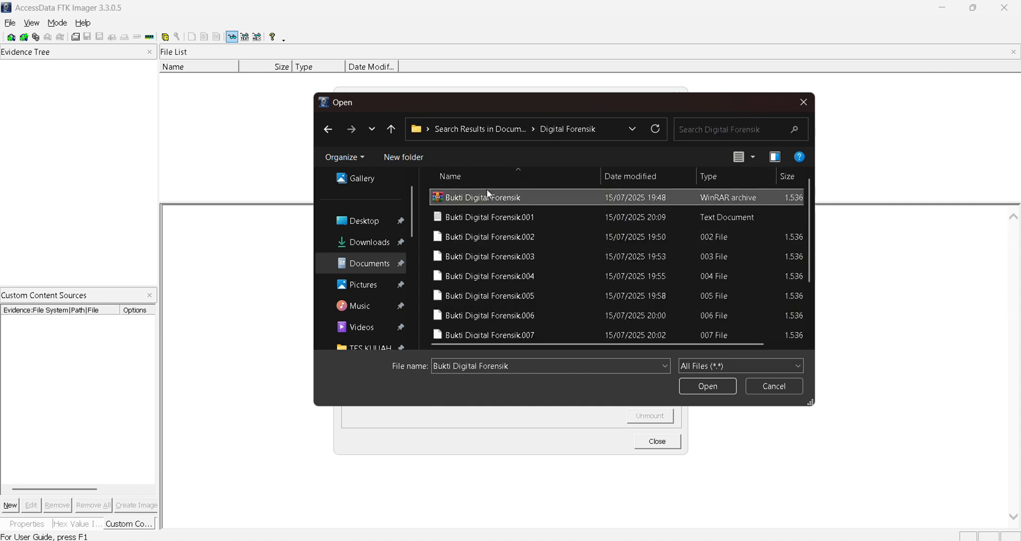
left_click(704, 388)
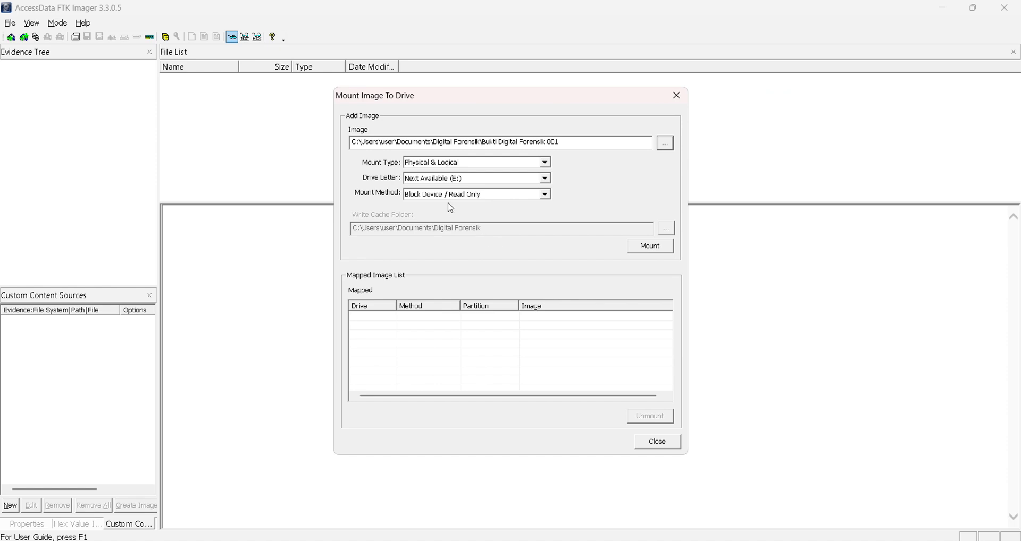
left_click(651, 245)
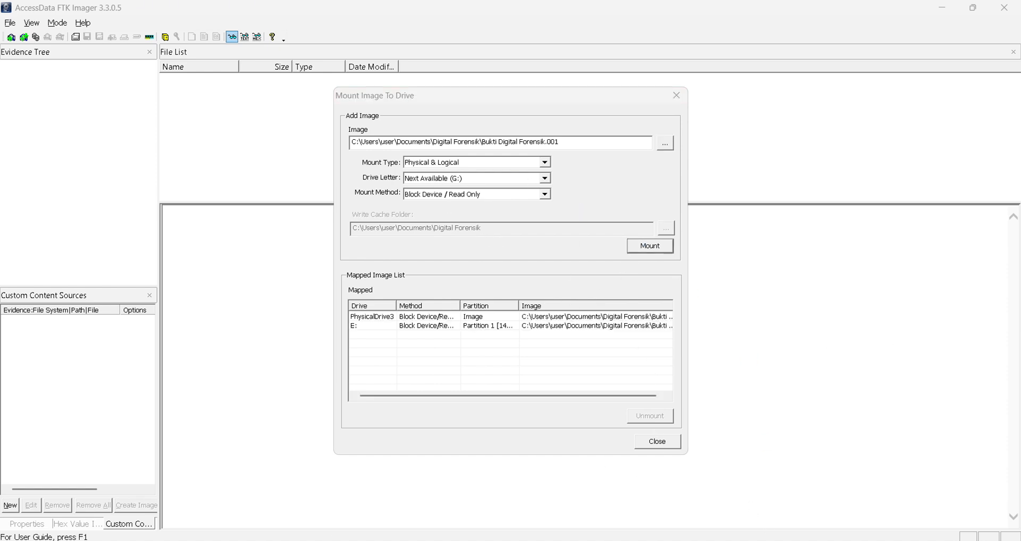
Under This PC, open the mounted E: drive and USB Drive (F:) to compare contents
left_click(238, 493)
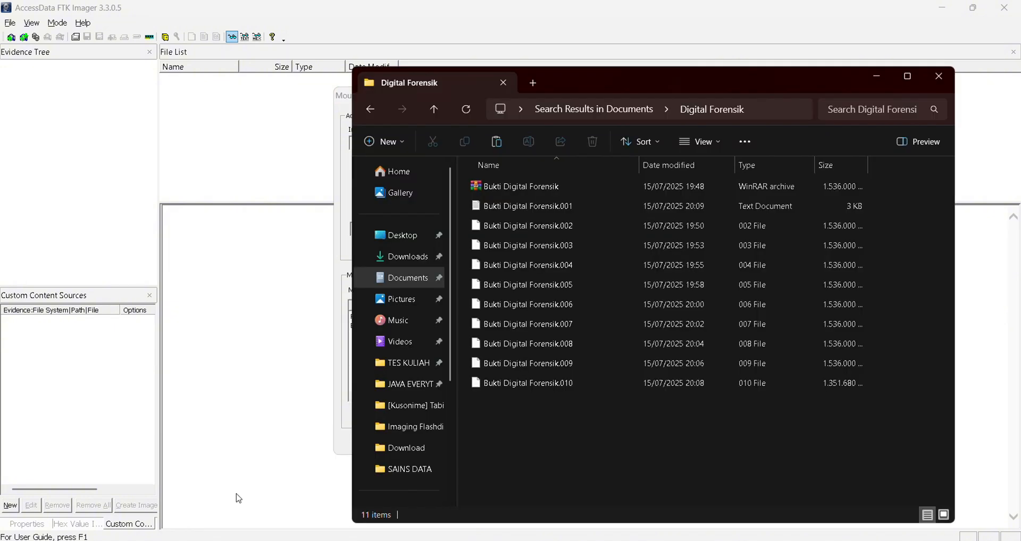
scroll(401, 417, "down", 3)
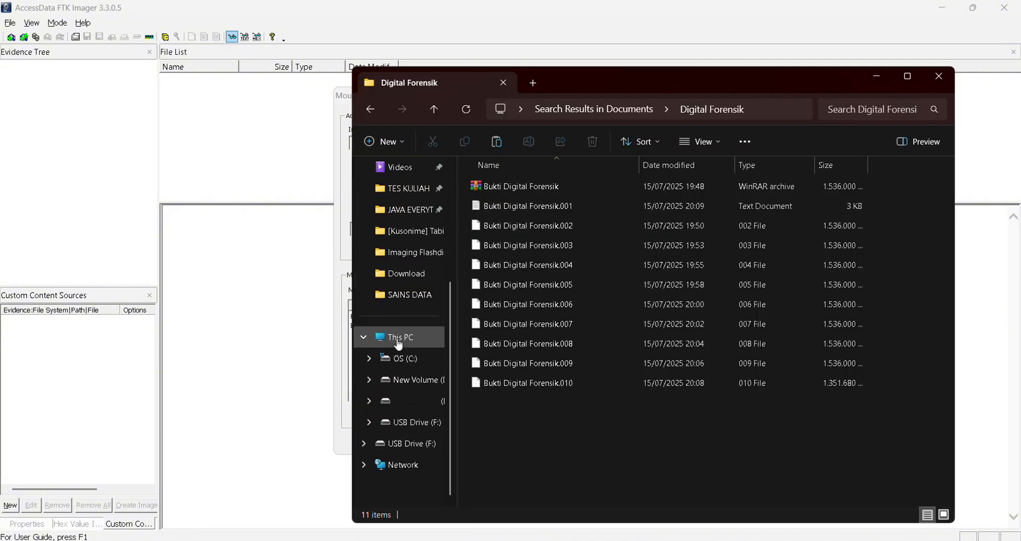
left_click(399, 341)
double_click(540, 228)
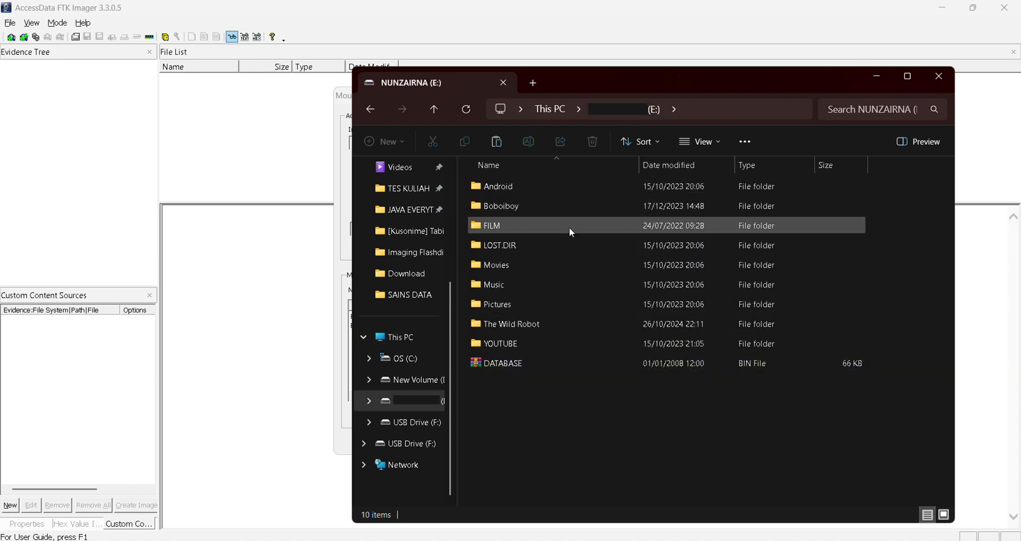
mouse_move(539, 435)
left_mouse_down()
mouse_move(548, 341)
mouse_move(556, 377)
mouse_move(548, 420)
left_mouse_up()
left_click(370, 110)
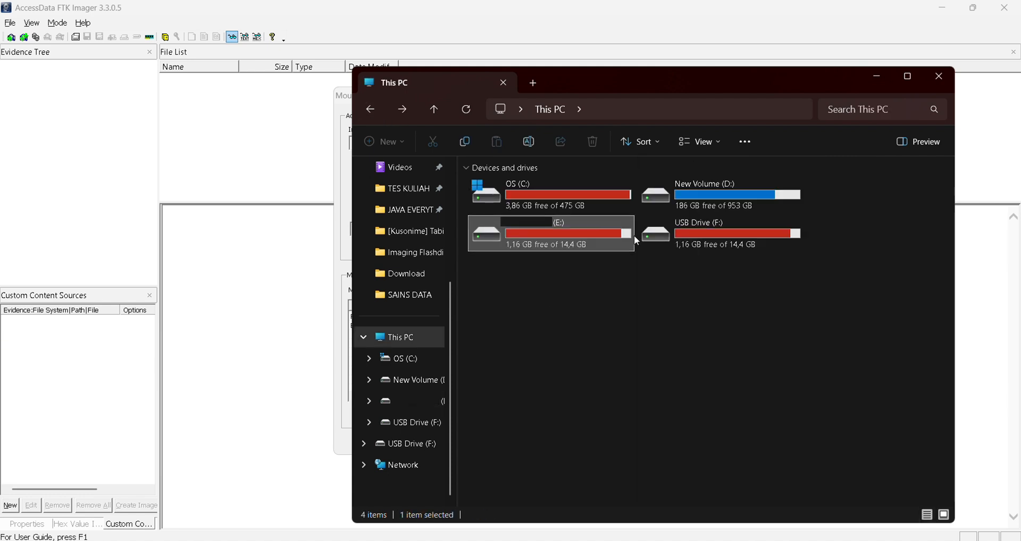
double_click(691, 230)
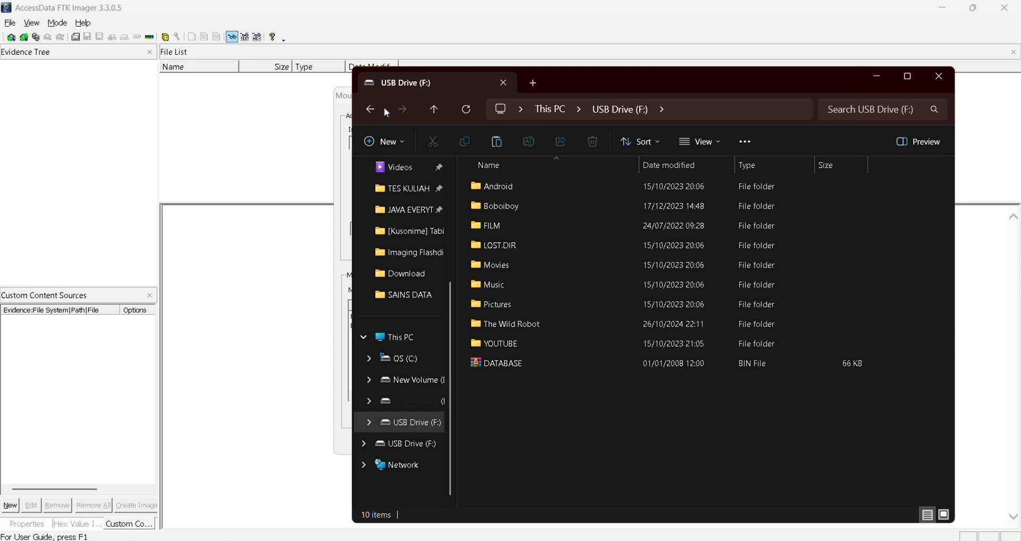
left_click(371, 110)
Compare the Boboiboy folders on E: and F:, then return to FTK Imager
left_click(545, 239)
double_click(545, 239)
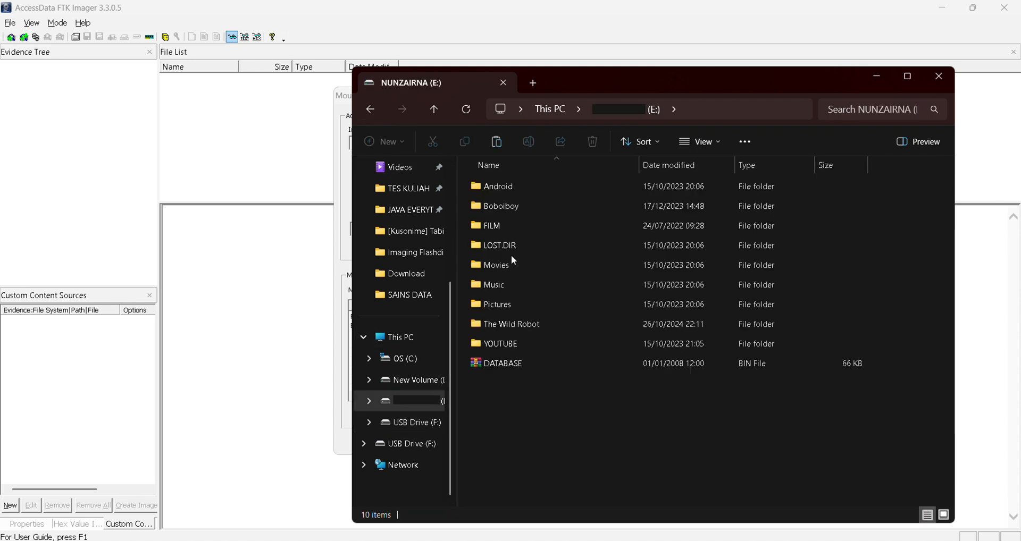
double_click(512, 204)
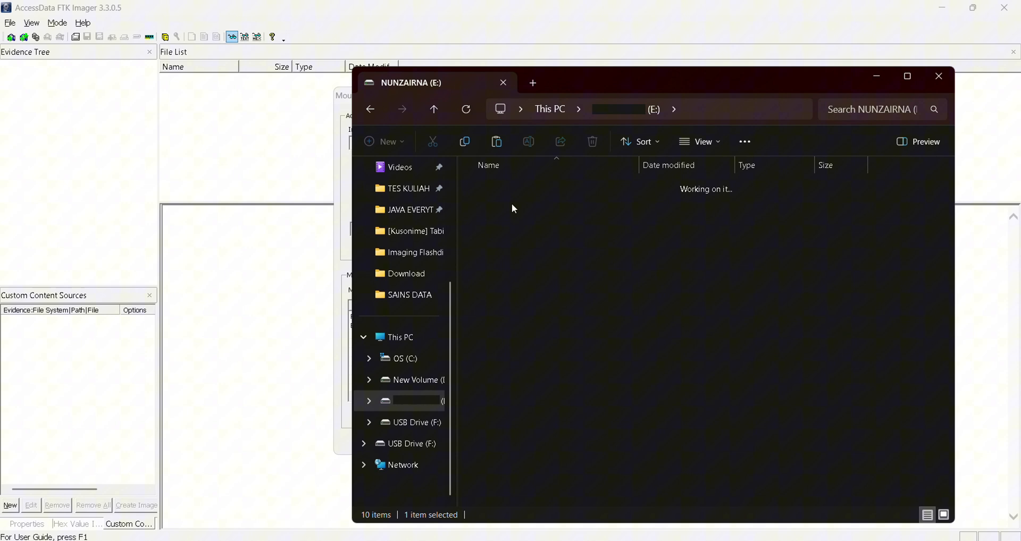
left_click(371, 109)
left_click(370, 109)
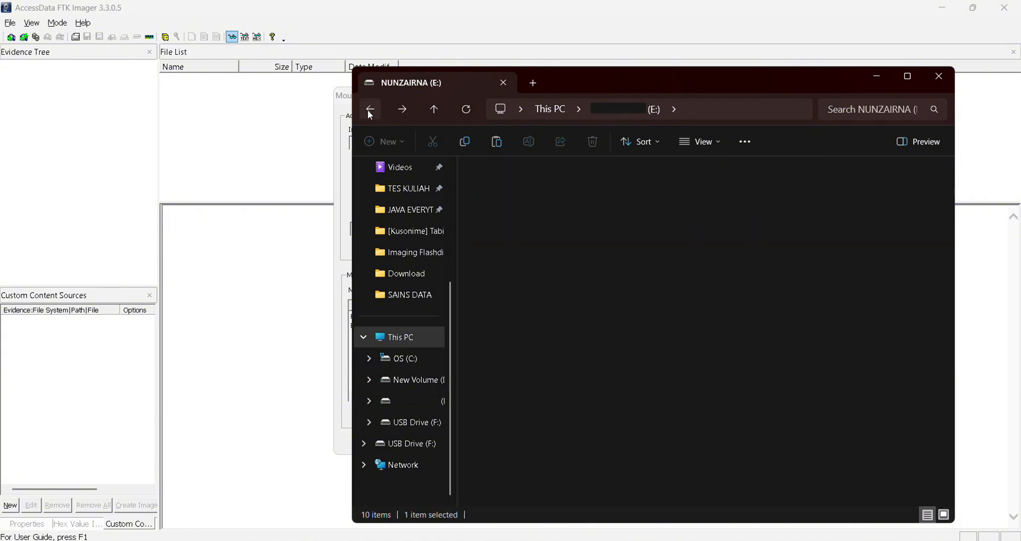
left_click(706, 244)
double_click(701, 244)
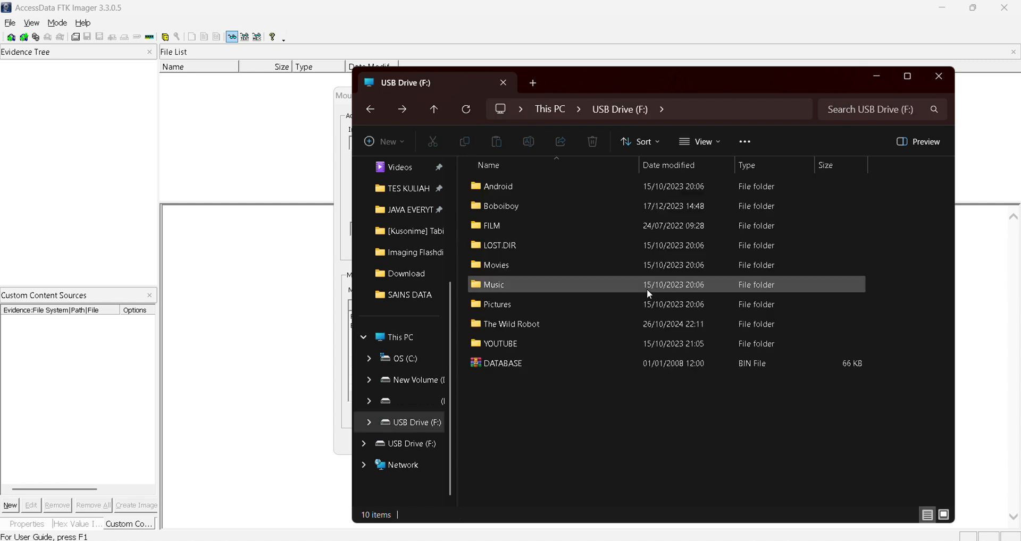
double_click(547, 202)
left_click(370, 109)
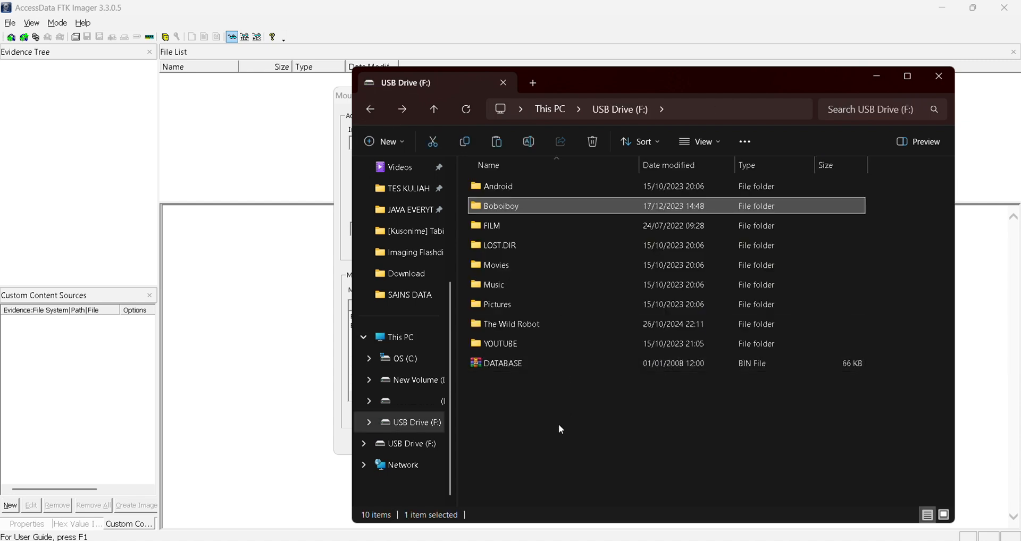
left_click(228, 222)
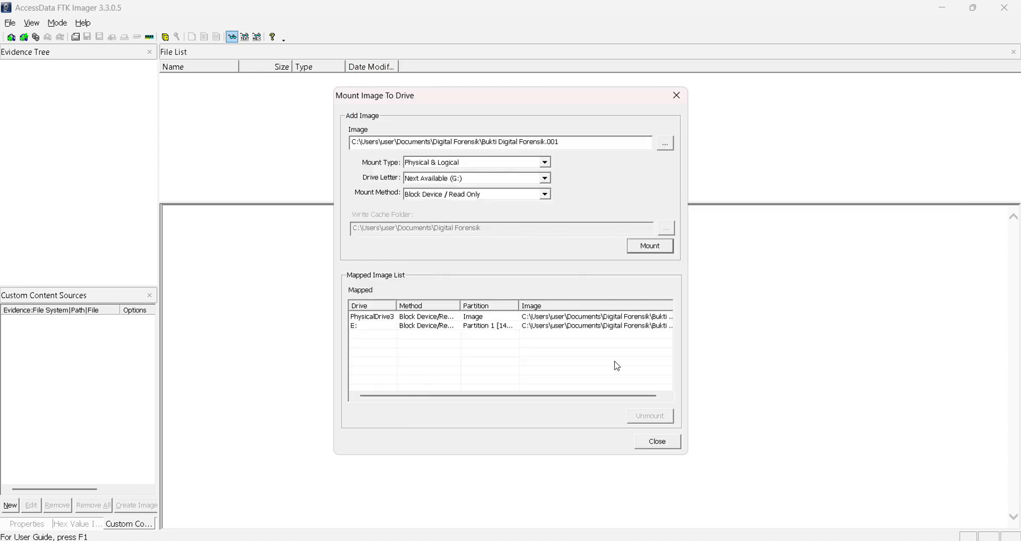
In the write blocker console, choose option 2 to turn USB write blocking off, then option 3 to exit
left_click(825, 540)
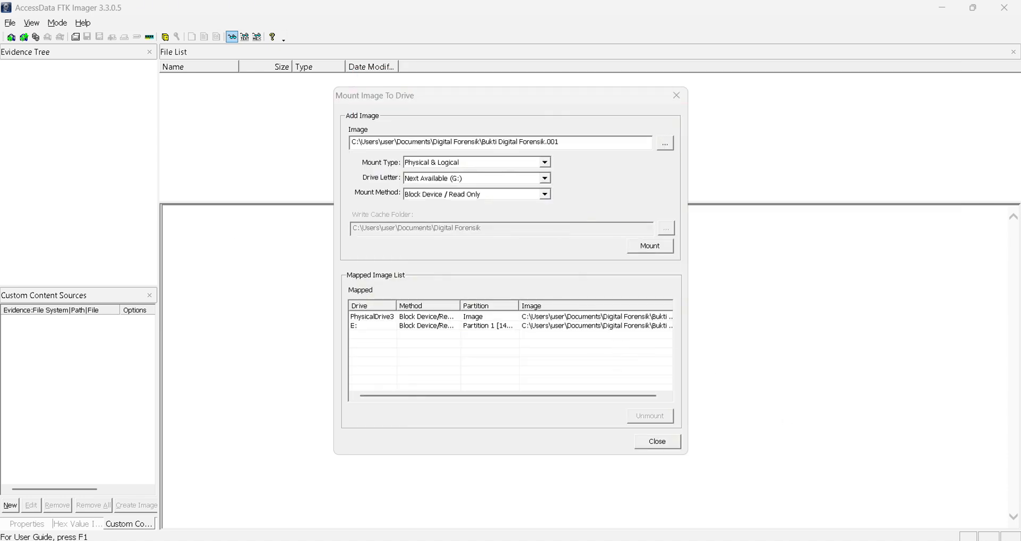
left_click(823, 540)
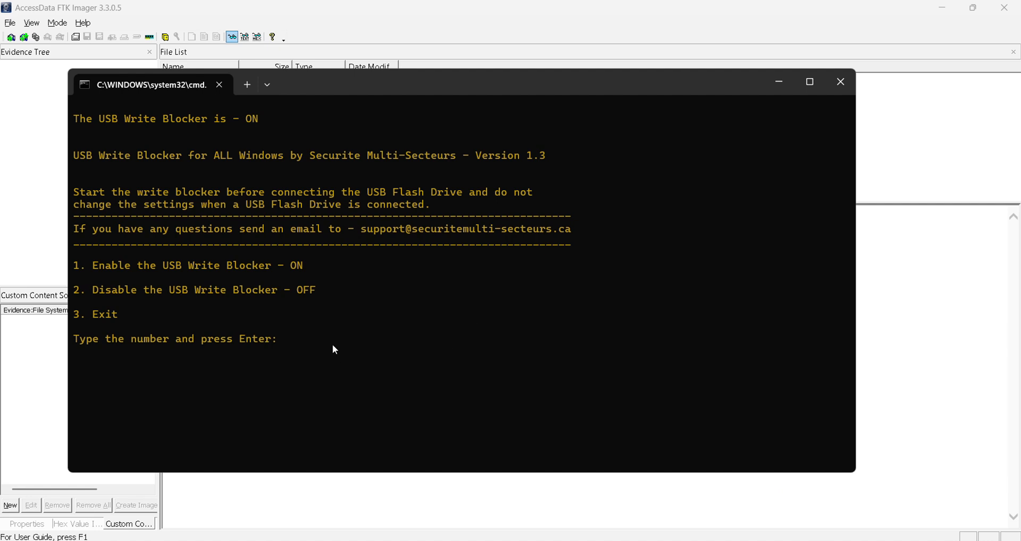
type("2")
key("Return")
key("Return")
type("3")
key("Return")
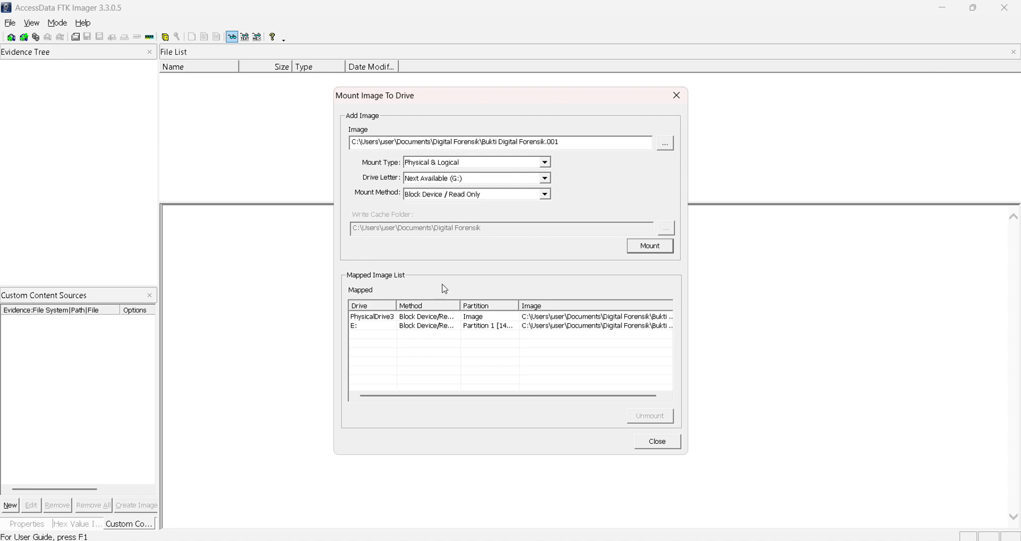
Unmount the E: partition, remounting and unmounting it once more, then close the Mount Image To Drive dialog
left_click(445, 326)
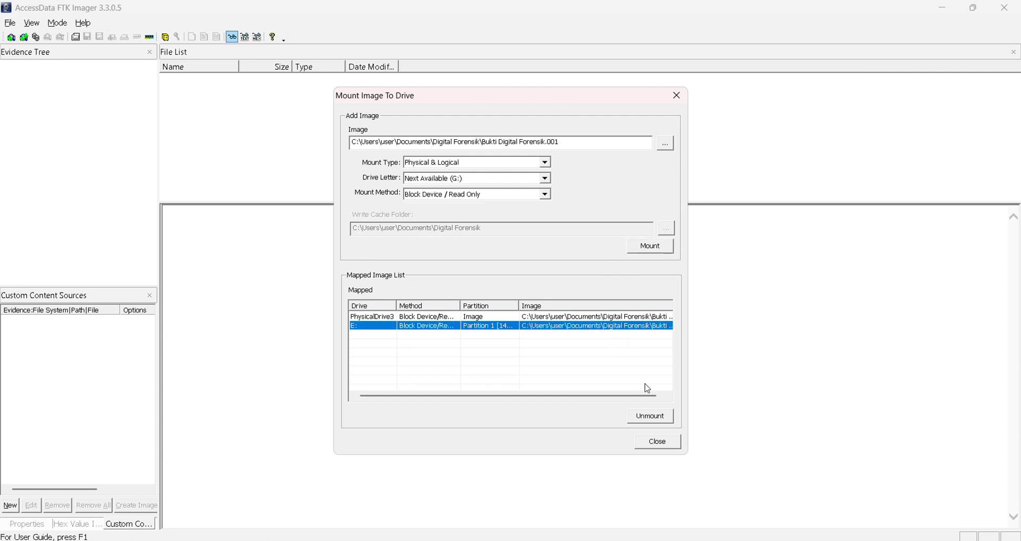
left_click(651, 418)
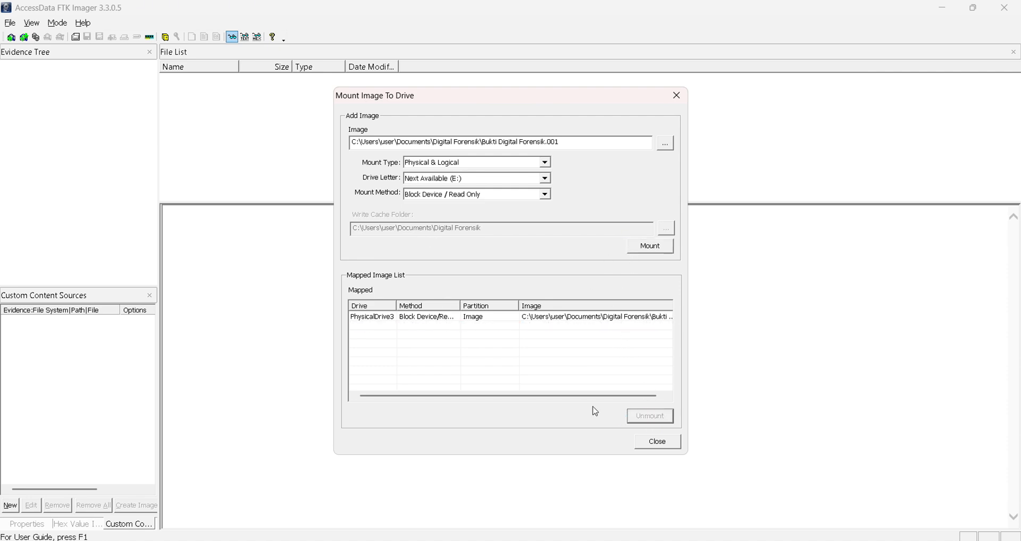
left_click(657, 249)
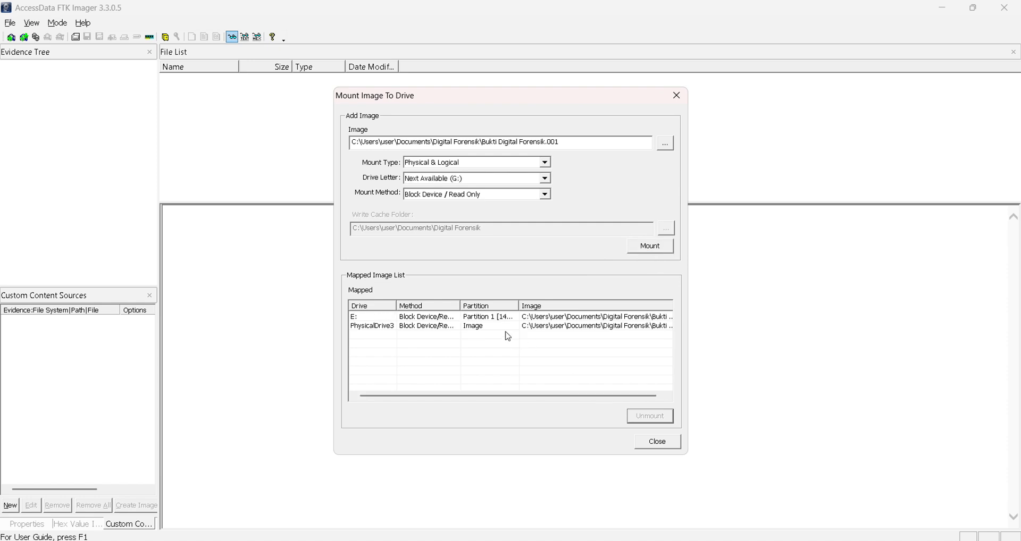
left_click(456, 318)
left_click(651, 417)
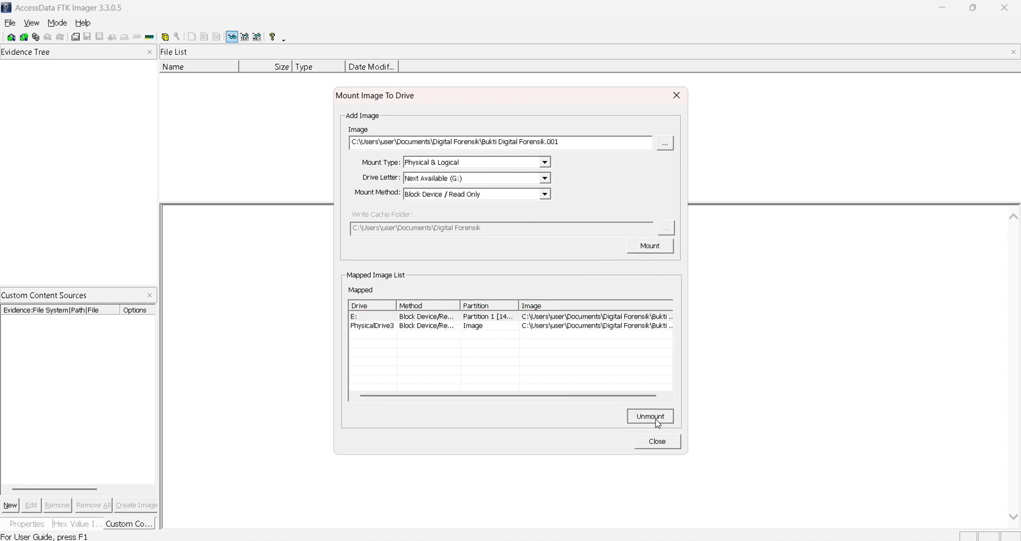
left_click(658, 442)
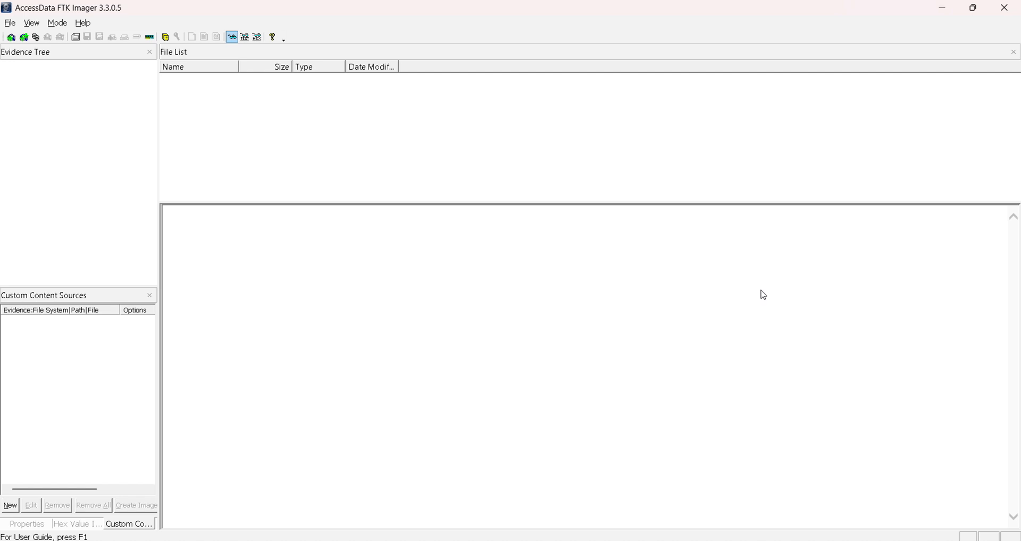